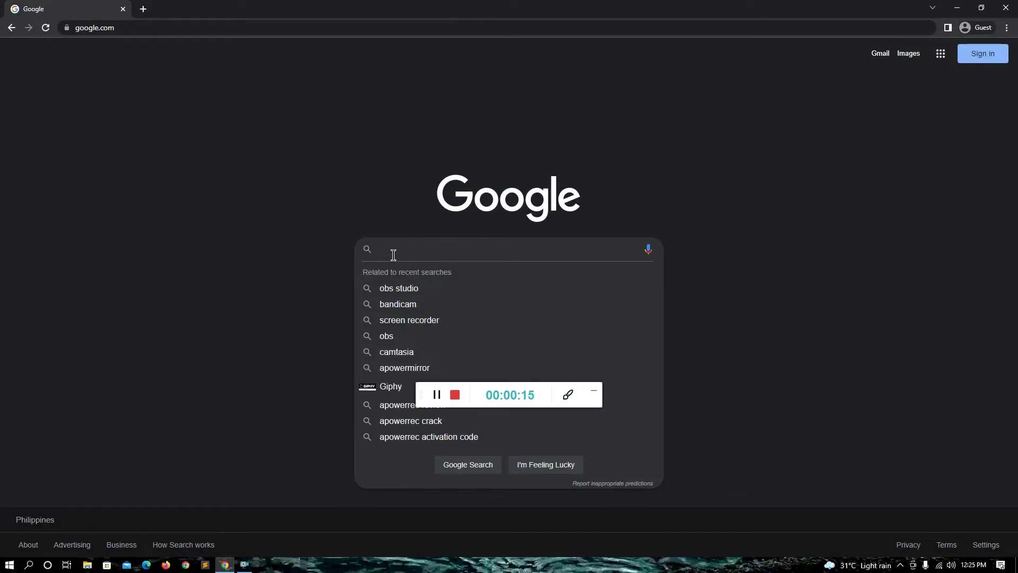
Search Google for "adobe direct download link" and open the ProDesignTools page of Adobe CC 2019 direct download links
type("download link")
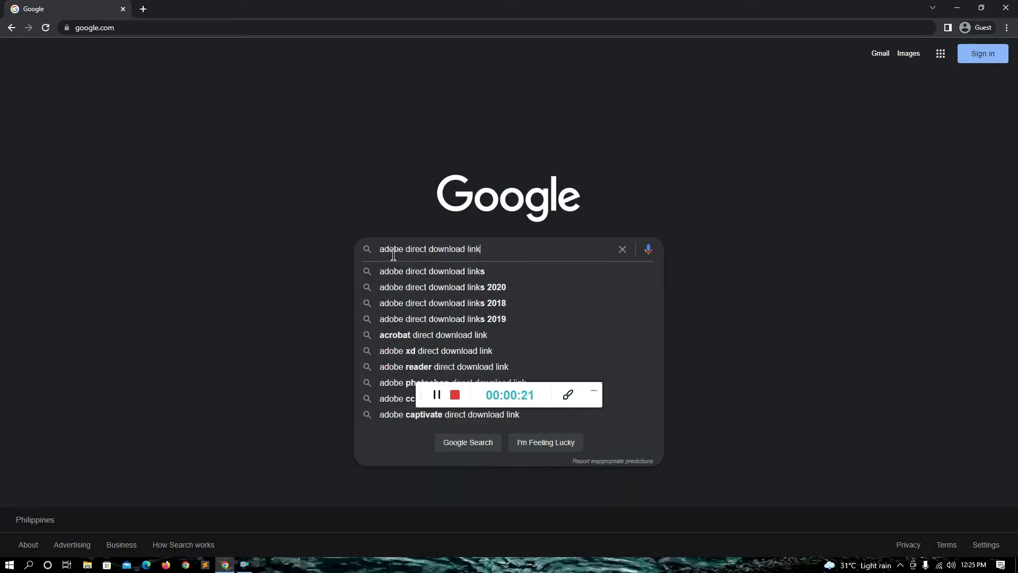
key("Return")
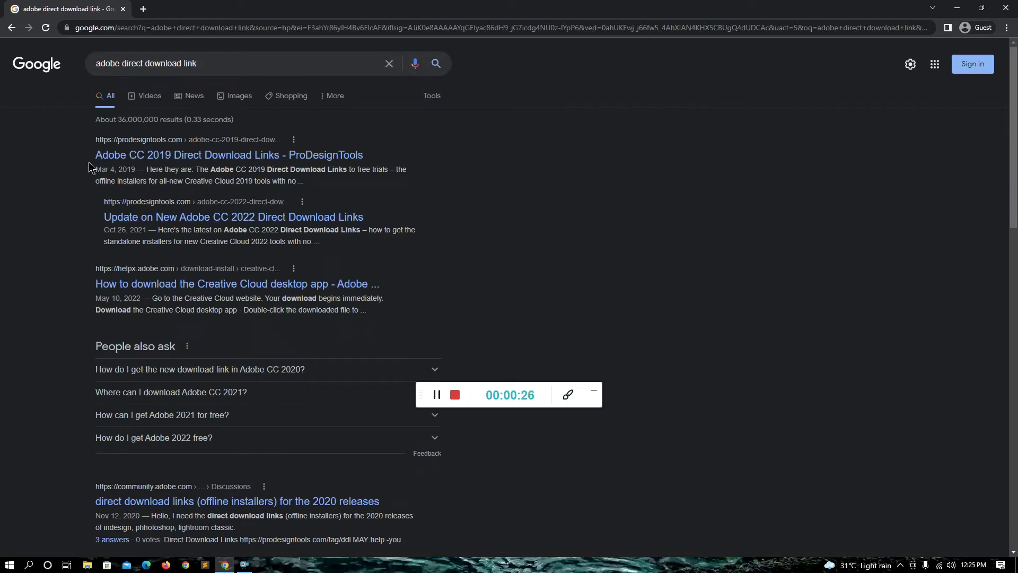
left_click(132, 159)
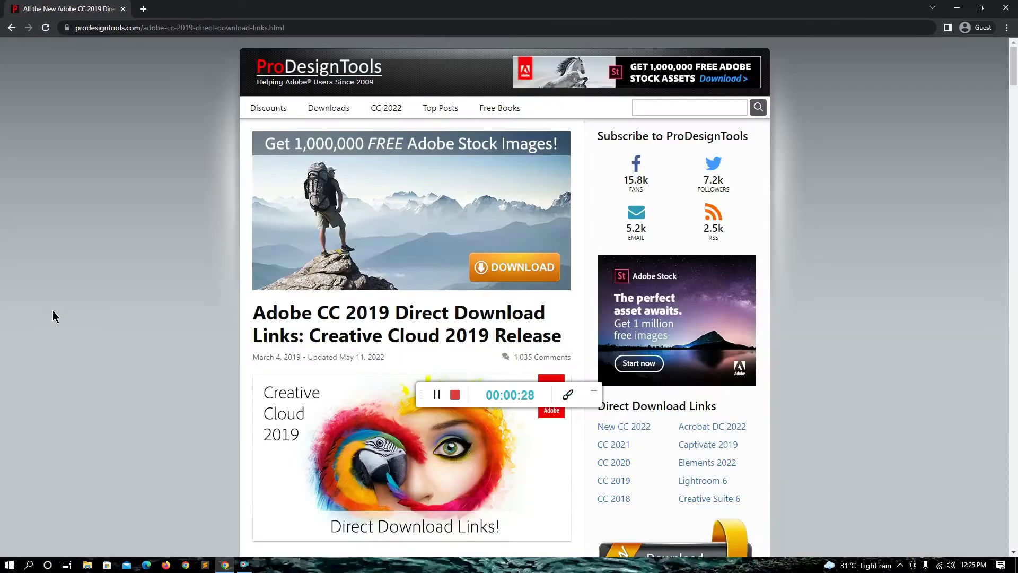
Start downloading the Windows installer for Photoshop CC 2019 (64-bit) from the table of direct downloads
scroll(81, 312, "down", 15)
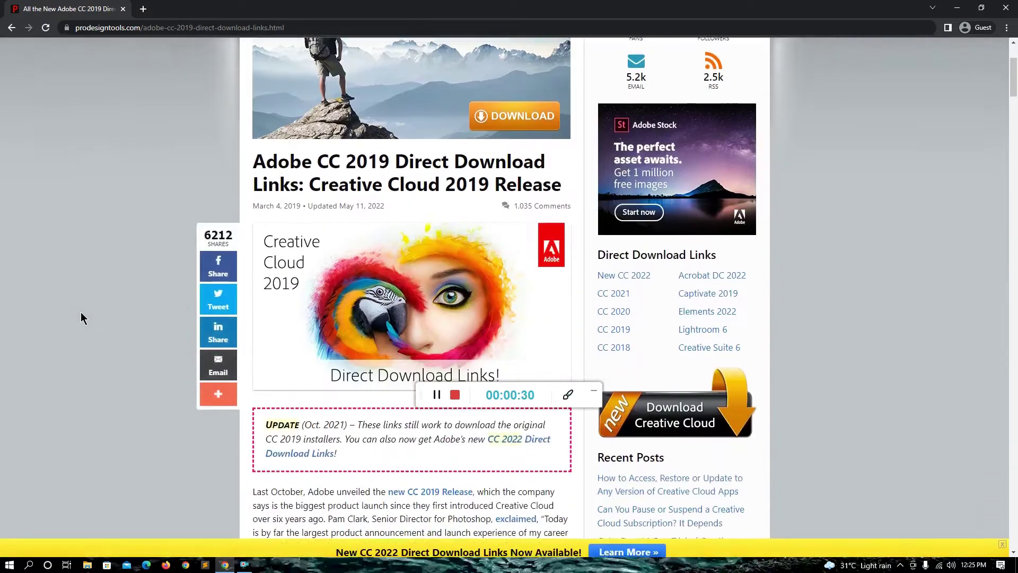
scroll(80, 312, "down", 12)
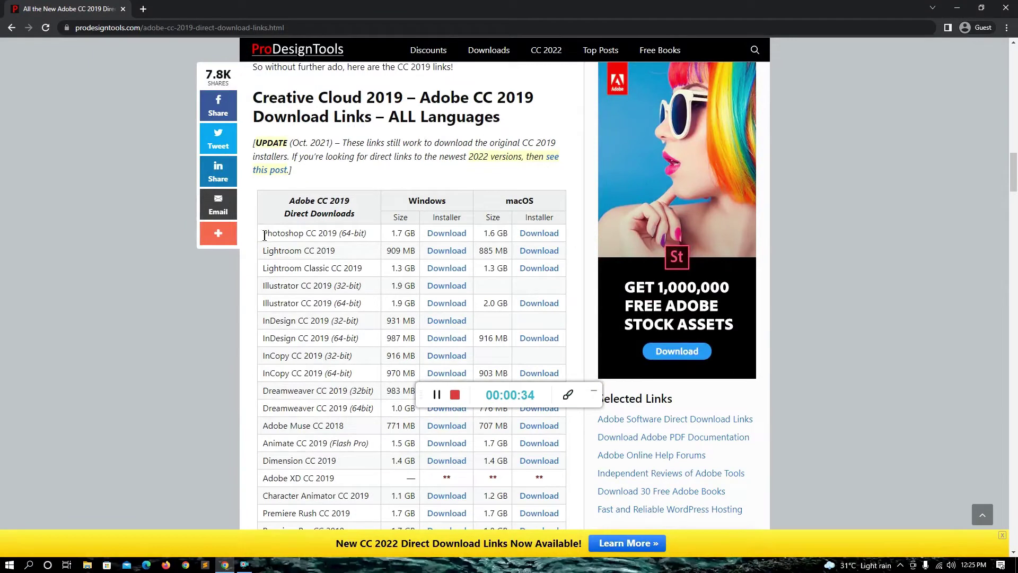
left_click_drag(264, 235, 354, 237)
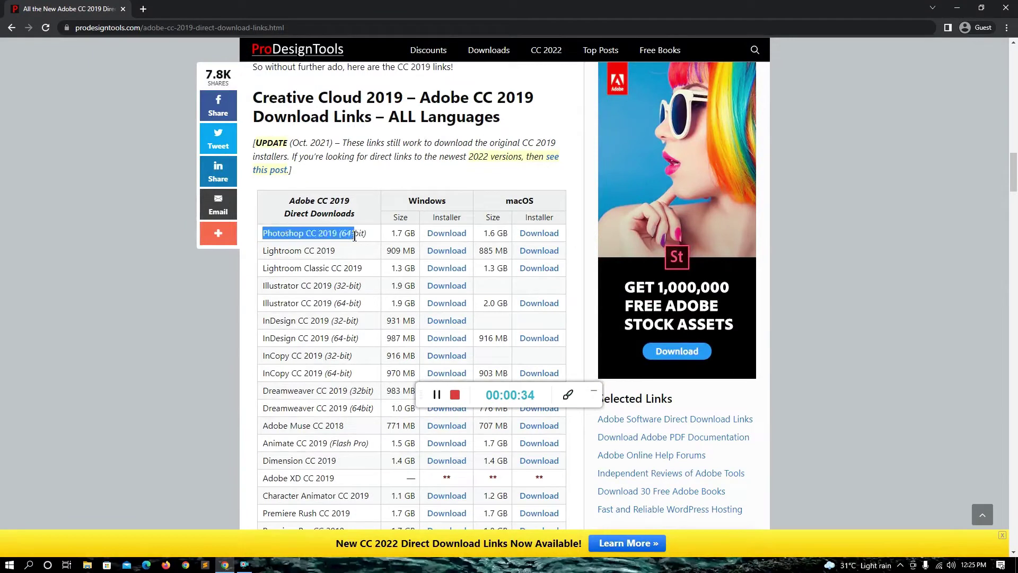
left_click(440, 242)
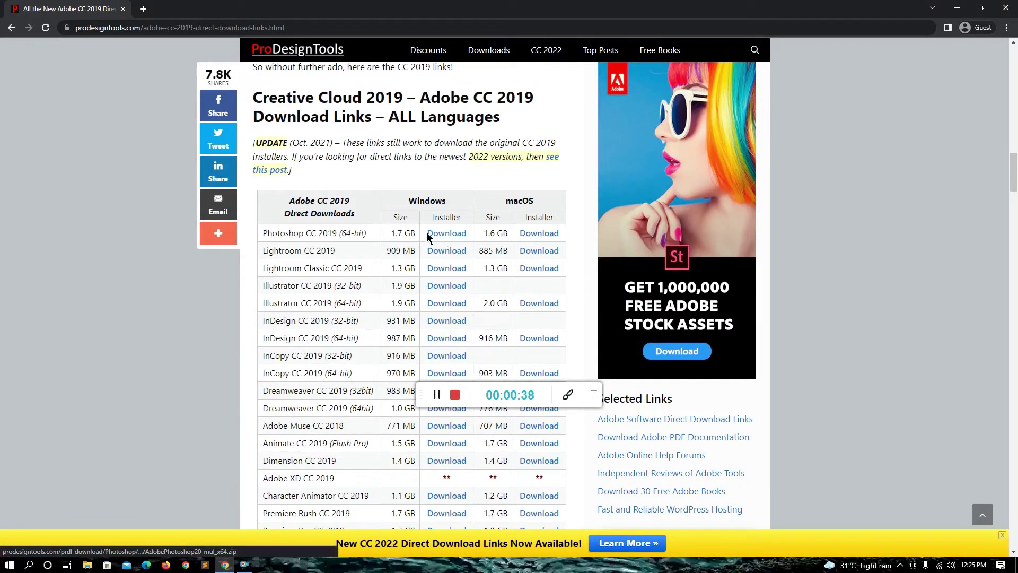
left_click(446, 239)
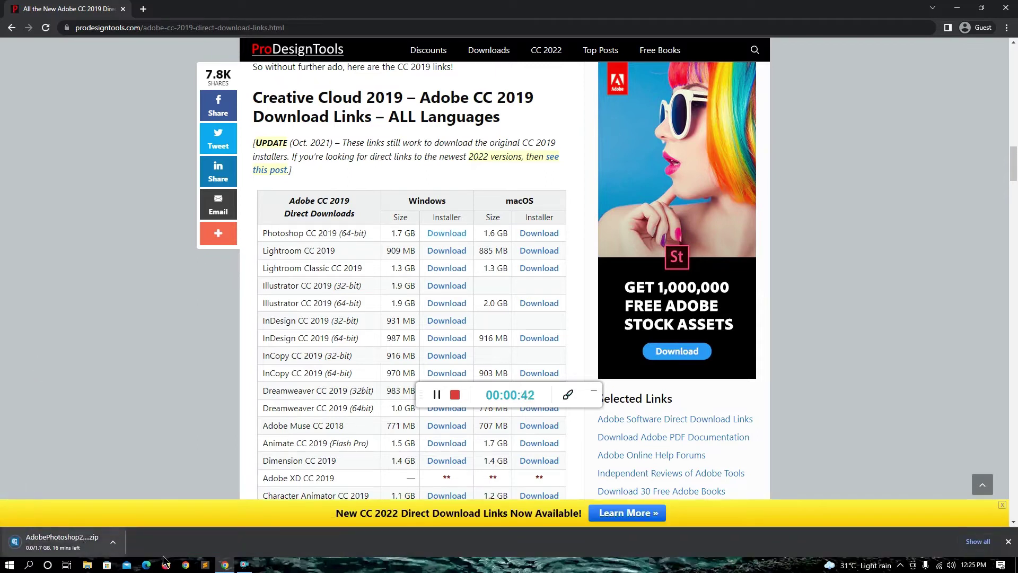
Cancel the AdobePhotoshop20-mul_x64.zip download in the browser's download list and copy its link address
left_click(978, 542)
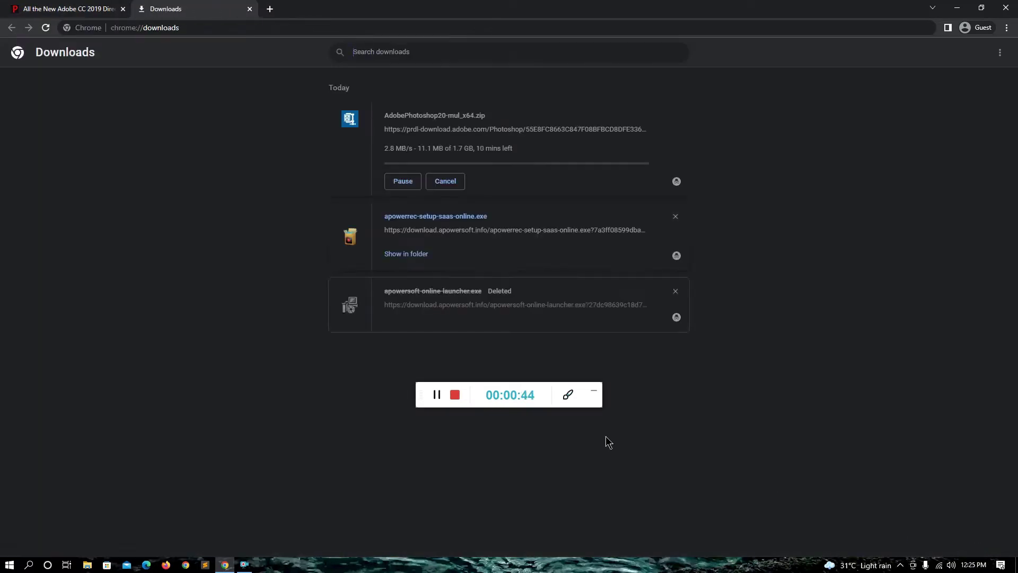
left_click(439, 183)
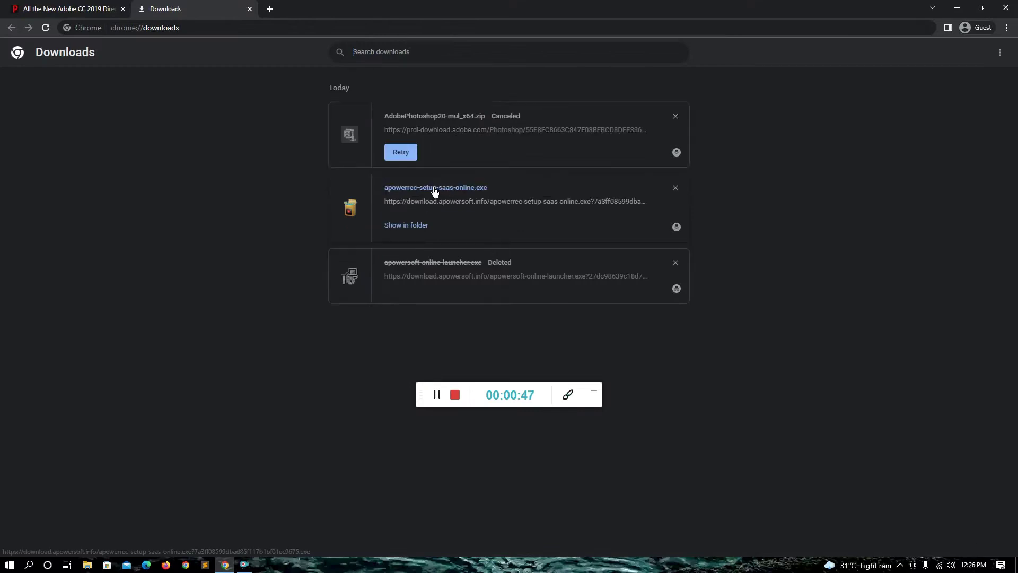
right_click(417, 133)
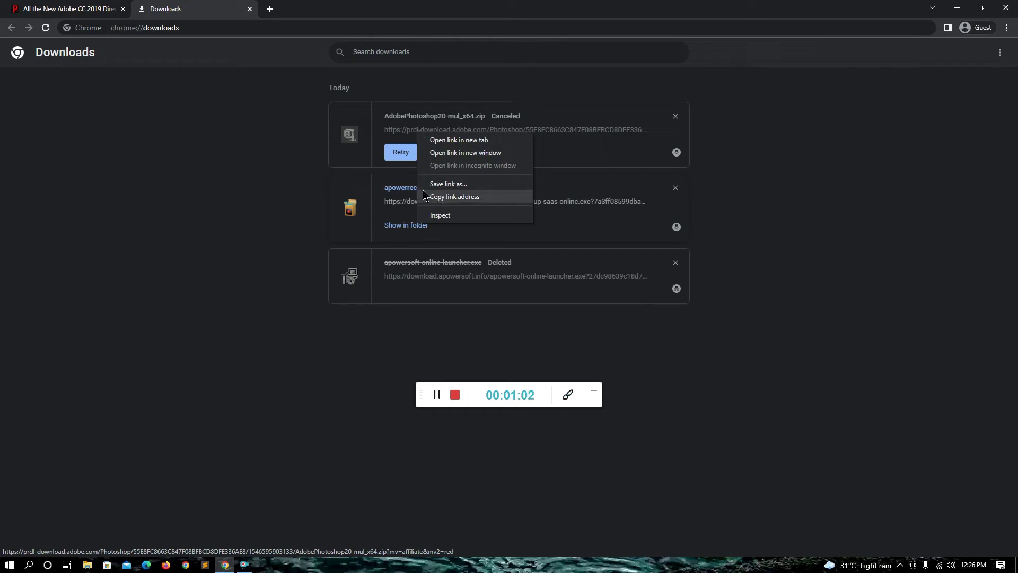
right_click(410, 132)
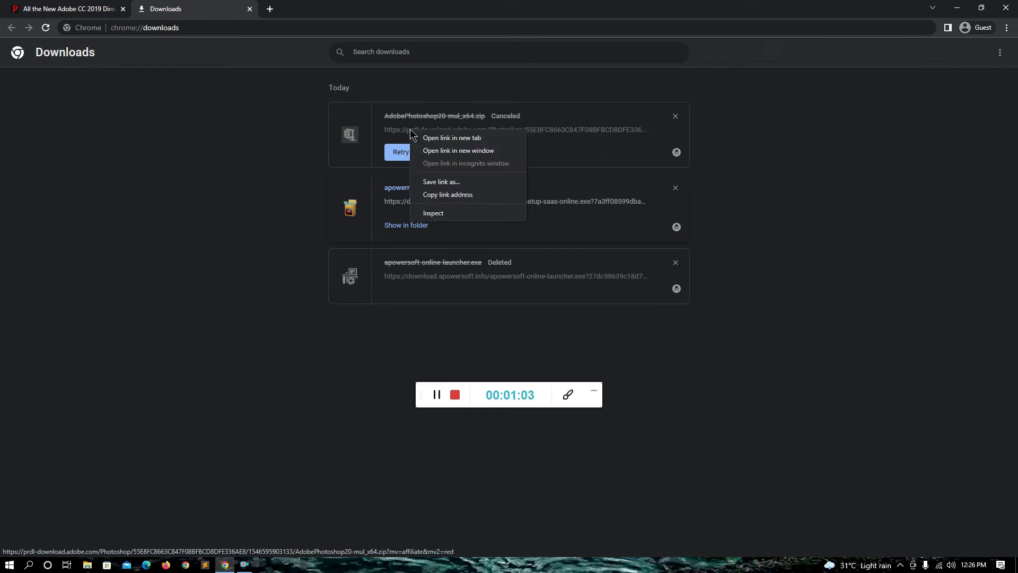
left_click(451, 195)
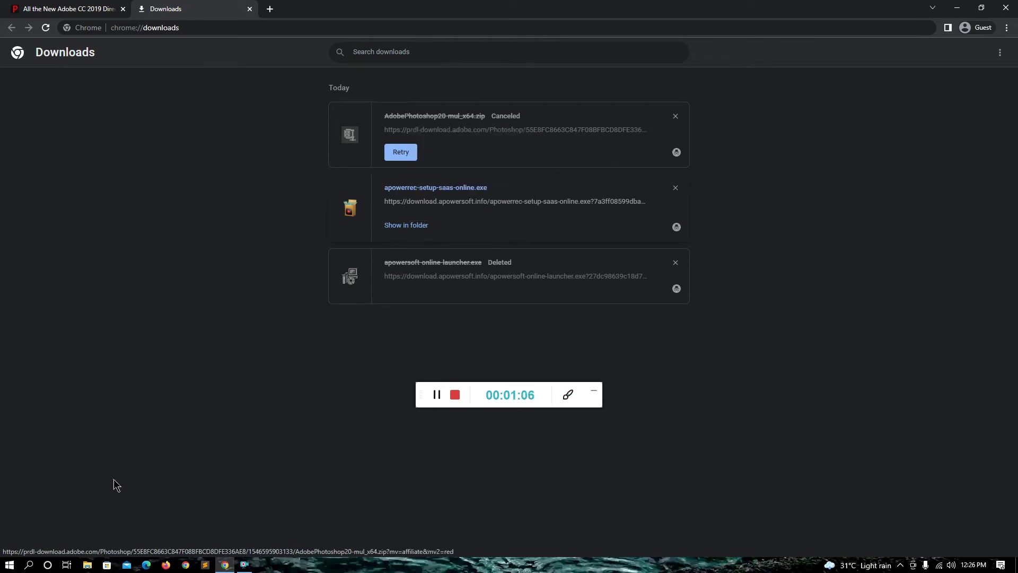
Find JDownloader 2 on the computer and switch to it
left_click(28, 564)
type("j")
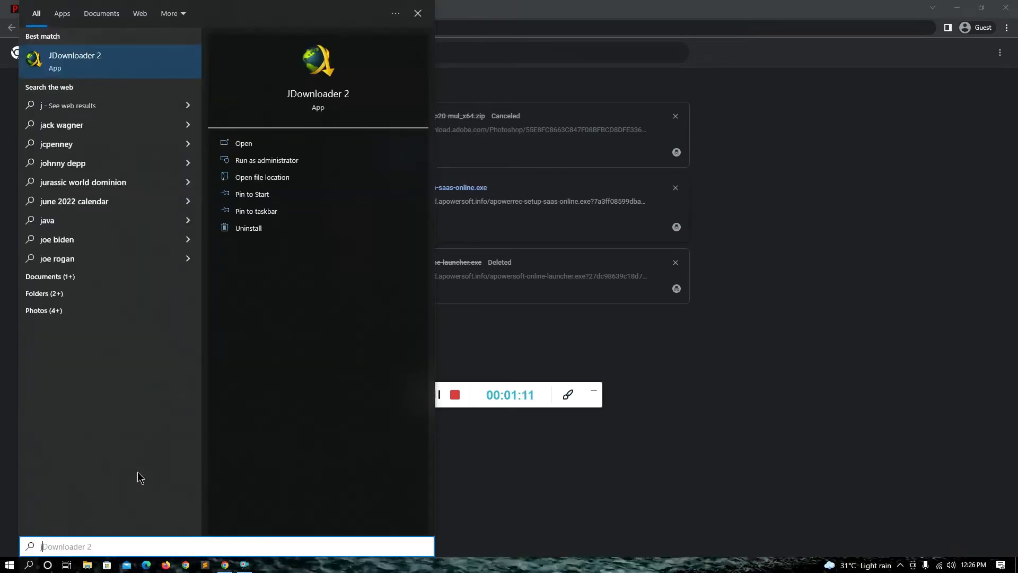
key("Escape")
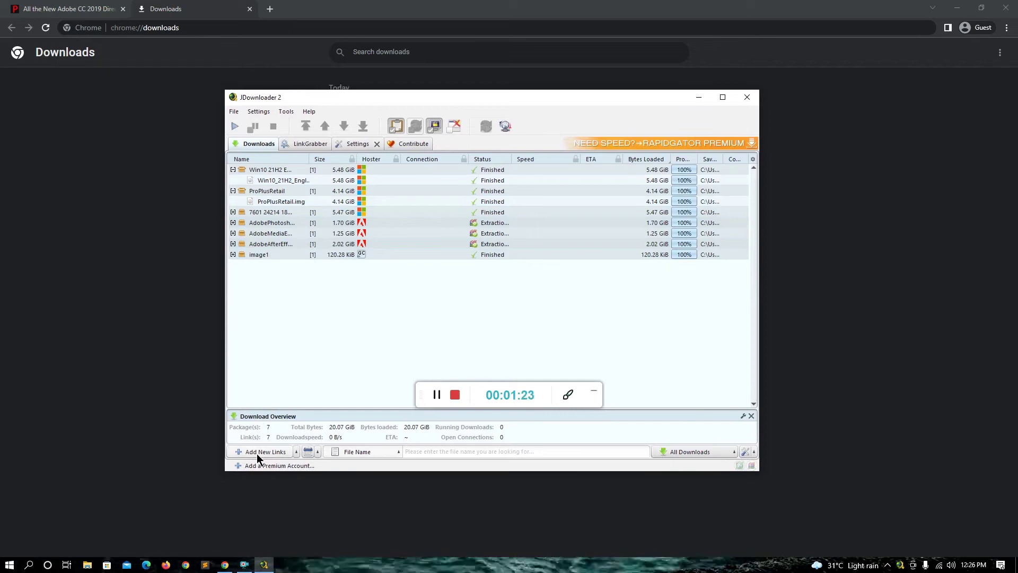
Add the copied Photoshop link with the Downloads folder as destination and start its download, adding duplicate links to the download list anyway
left_click(258, 453)
left_click(355, 240)
left_click_drag(400, 233, 334, 231)
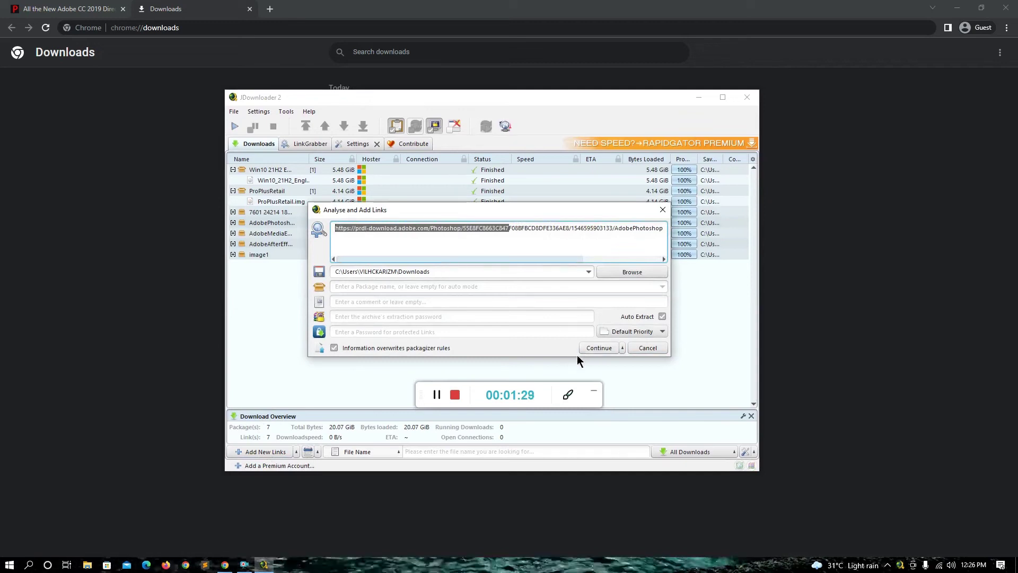
left_click(595, 348)
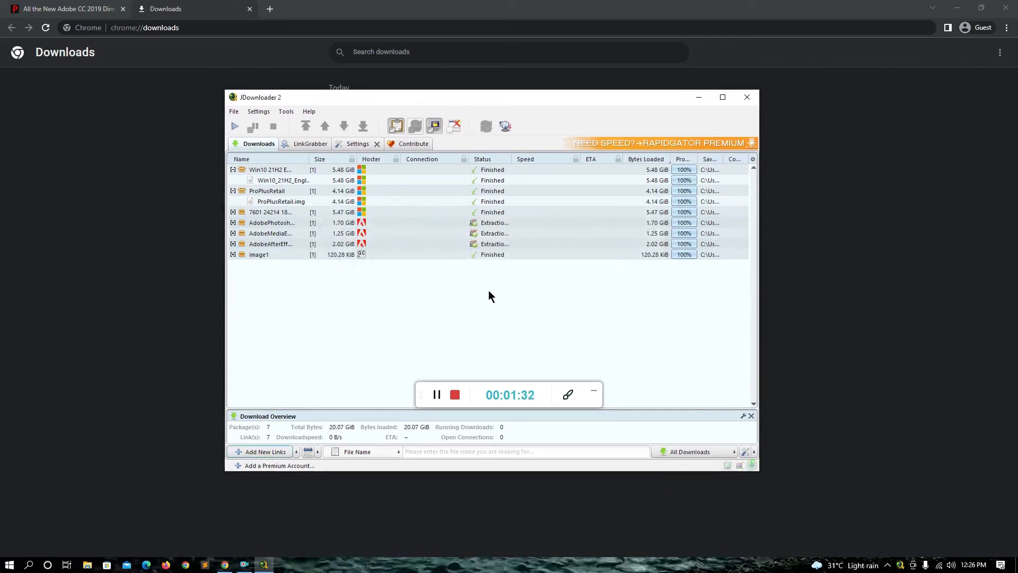
left_click(234, 127)
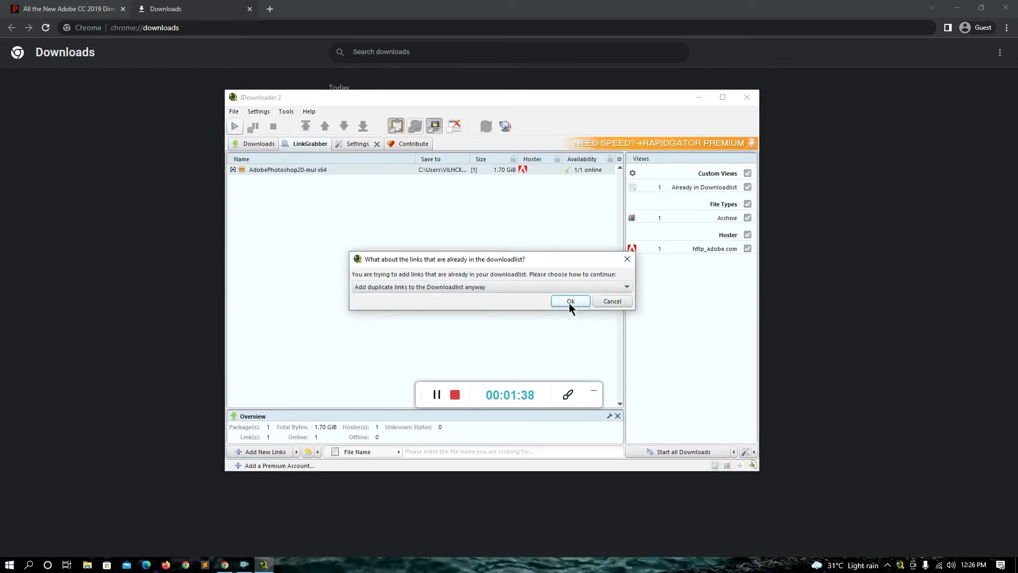
left_click(570, 304)
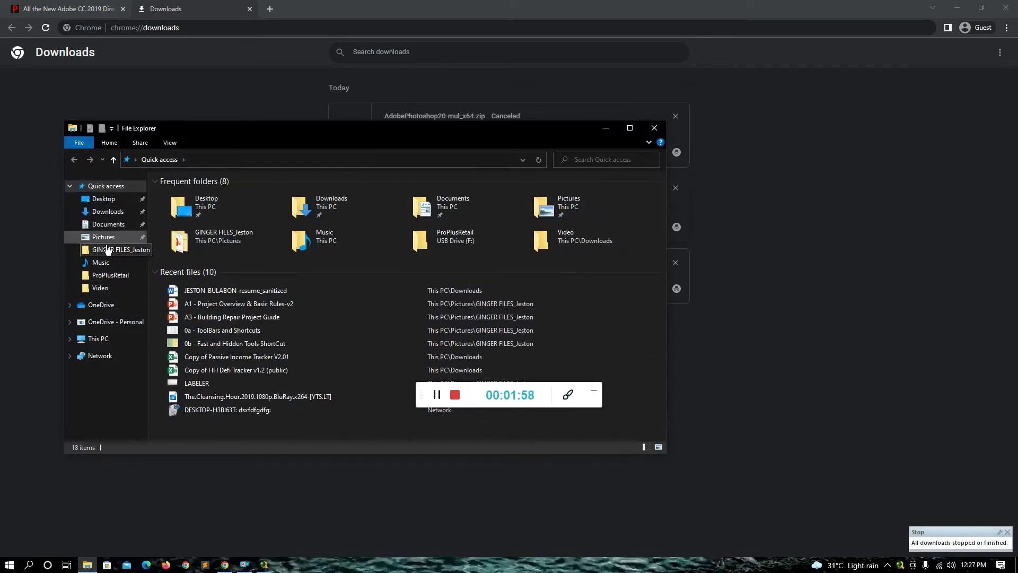
Open the AdobeAfterEffects16AllTrial folder inside Downloads in File Explorer
left_click(112, 213)
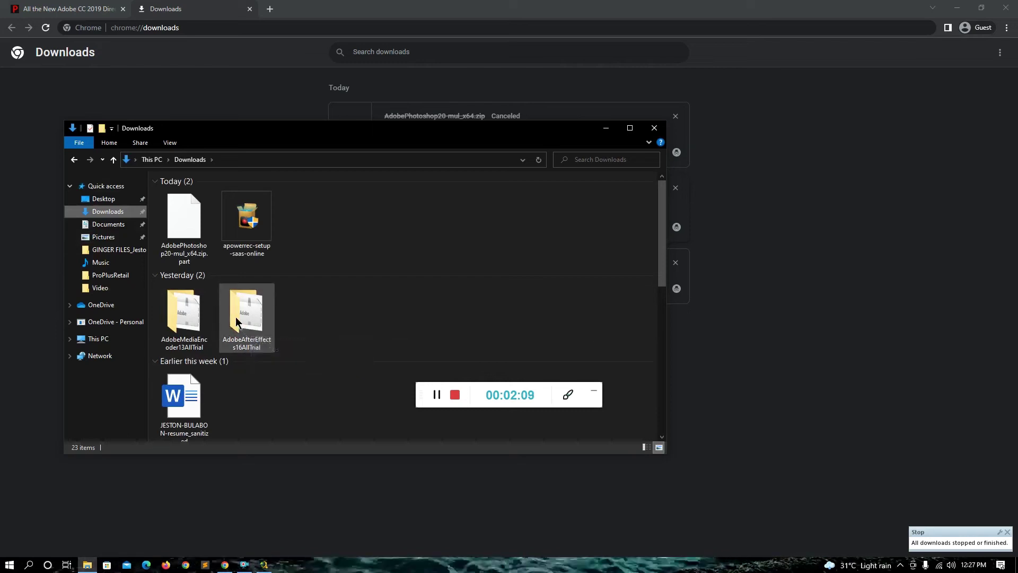
double_click(237, 323)
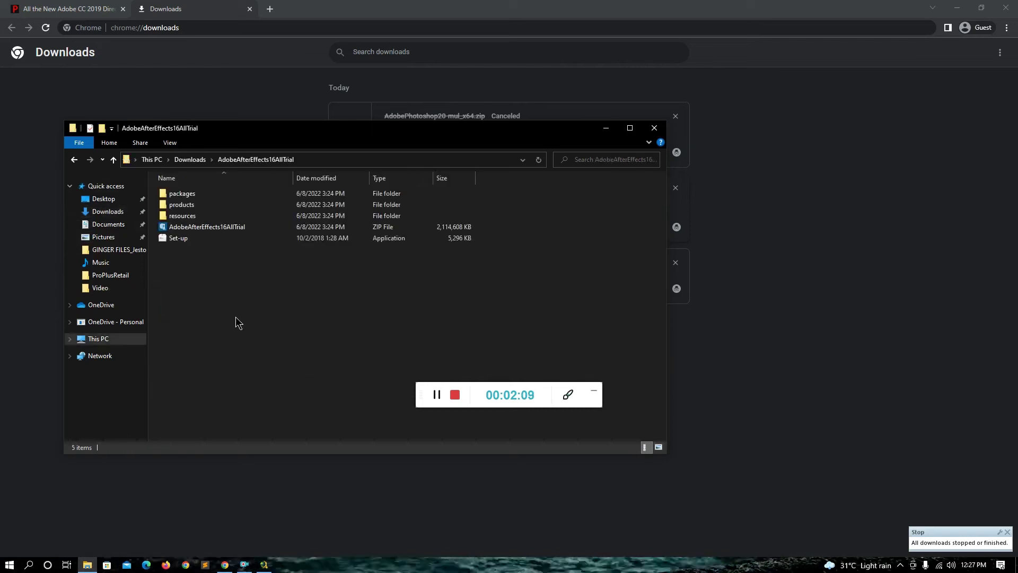
Try to run the After Effects Set-up application as administrator, highlight the installer's message and quit the installer
right_click(198, 242)
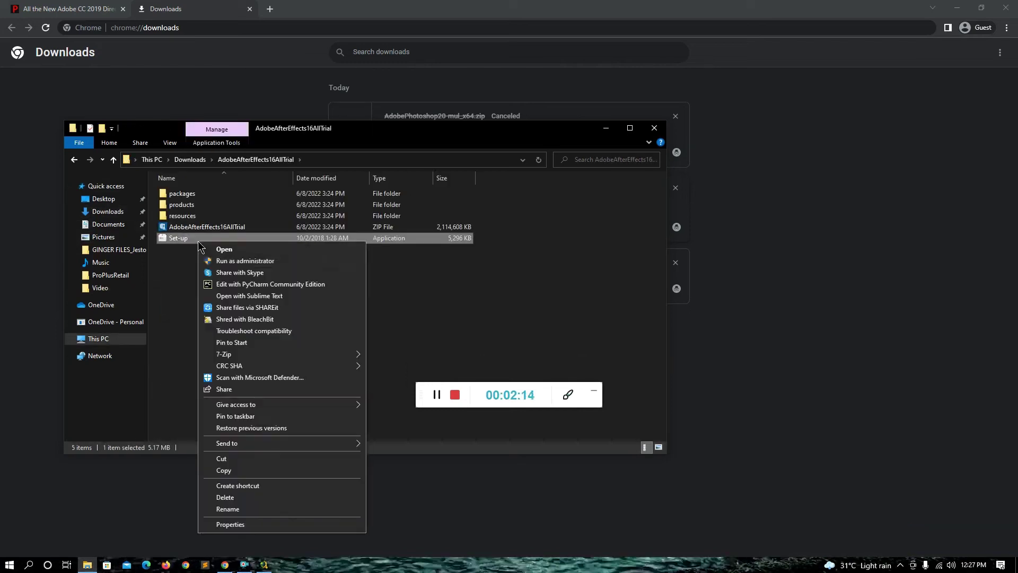
left_click(258, 262)
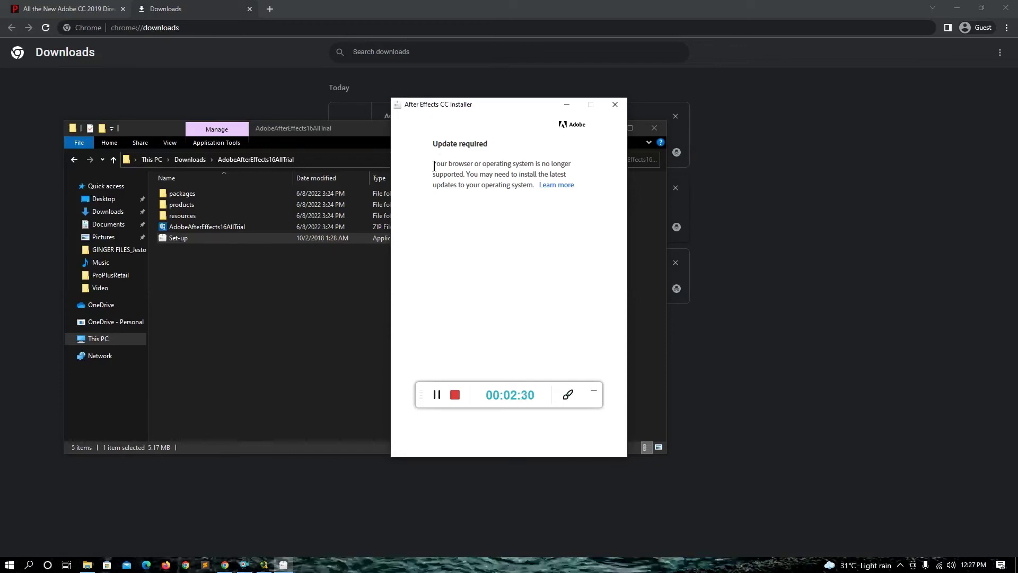
left_click_drag(432, 163, 525, 193)
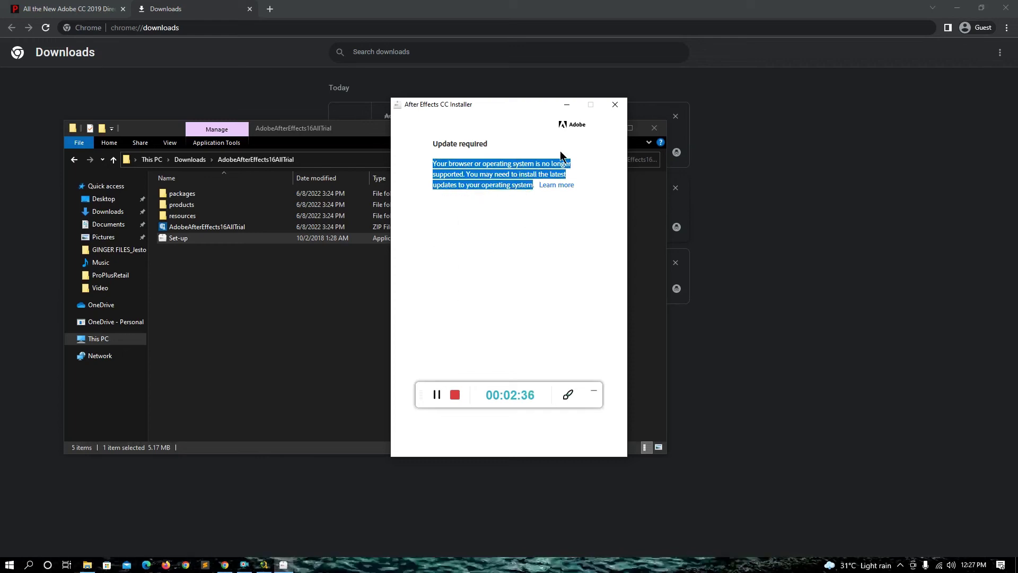
left_click(615, 106)
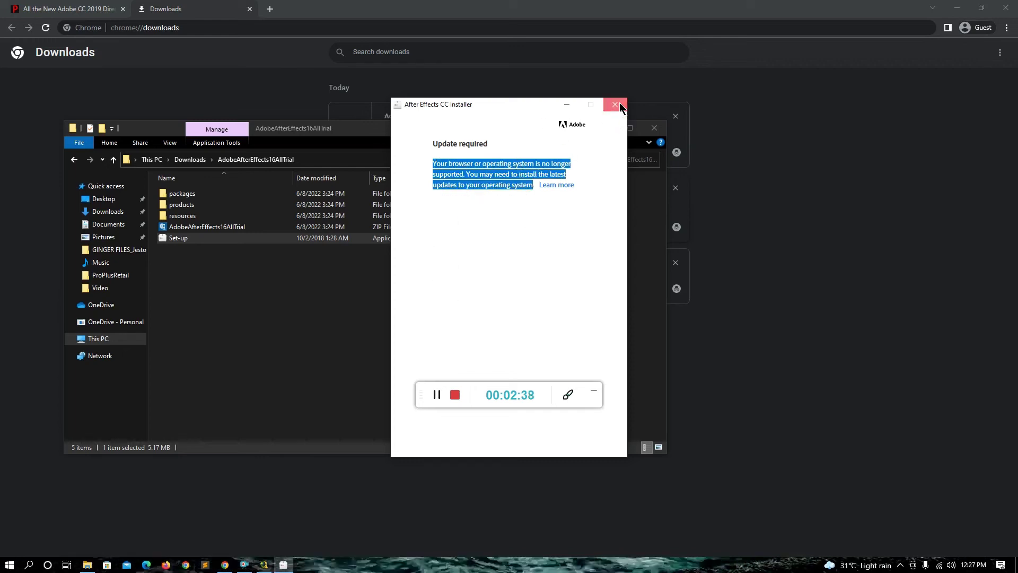
left_click(472, 325)
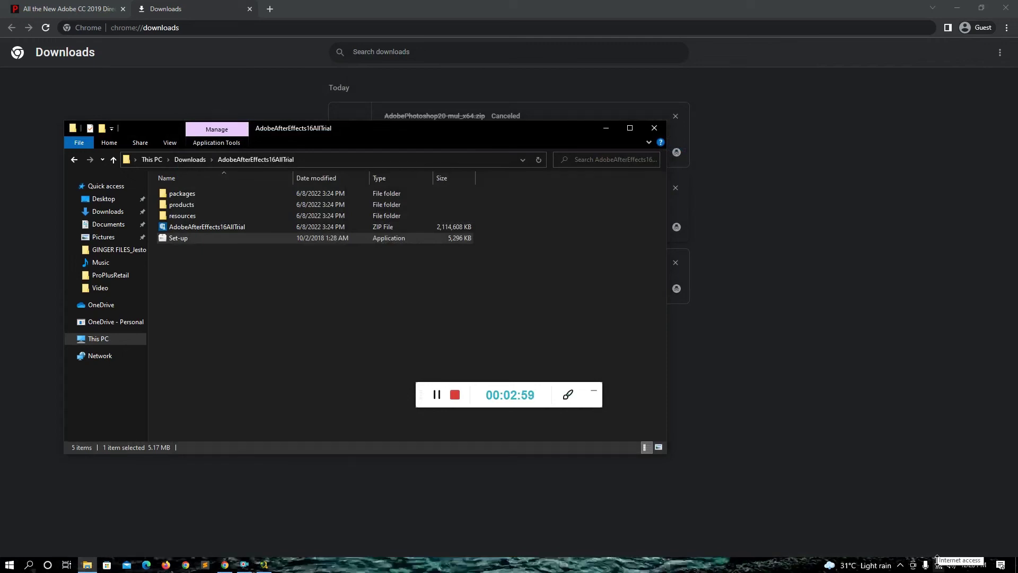
Disable the Wi-Fi adapter in the network adapter options and minimize the network windows
right_click(937, 558)
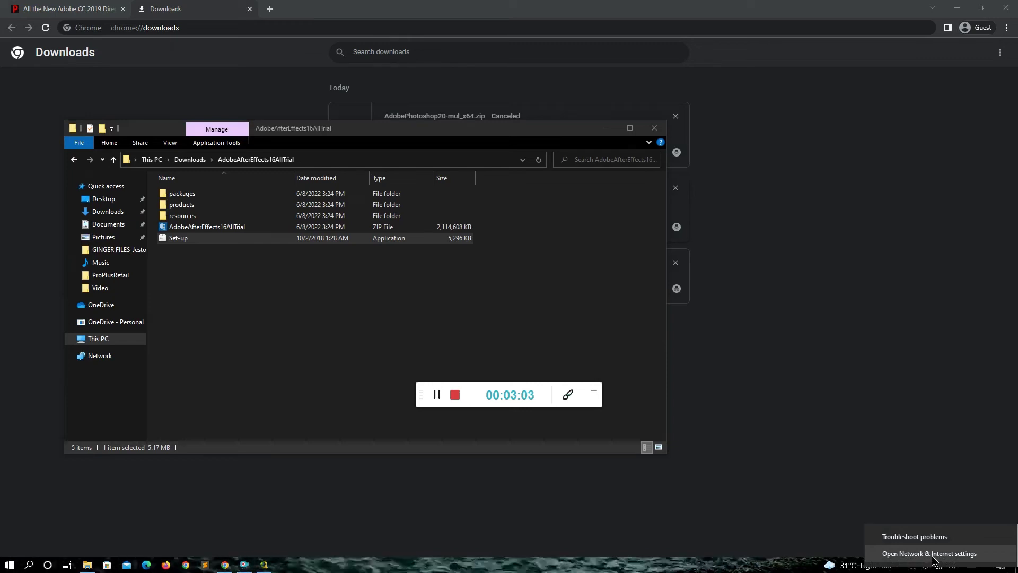
left_click(932, 554)
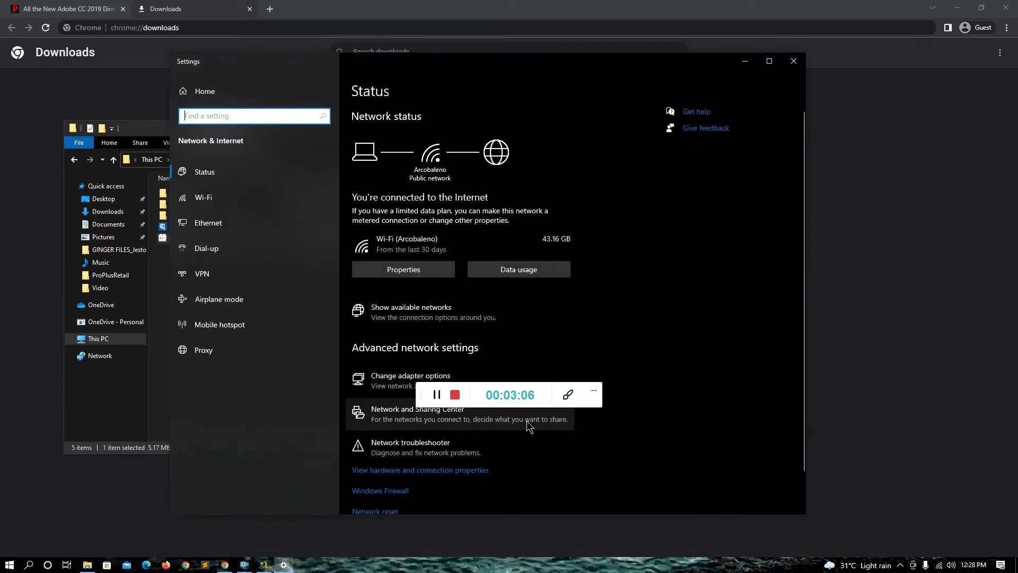
left_click(373, 390)
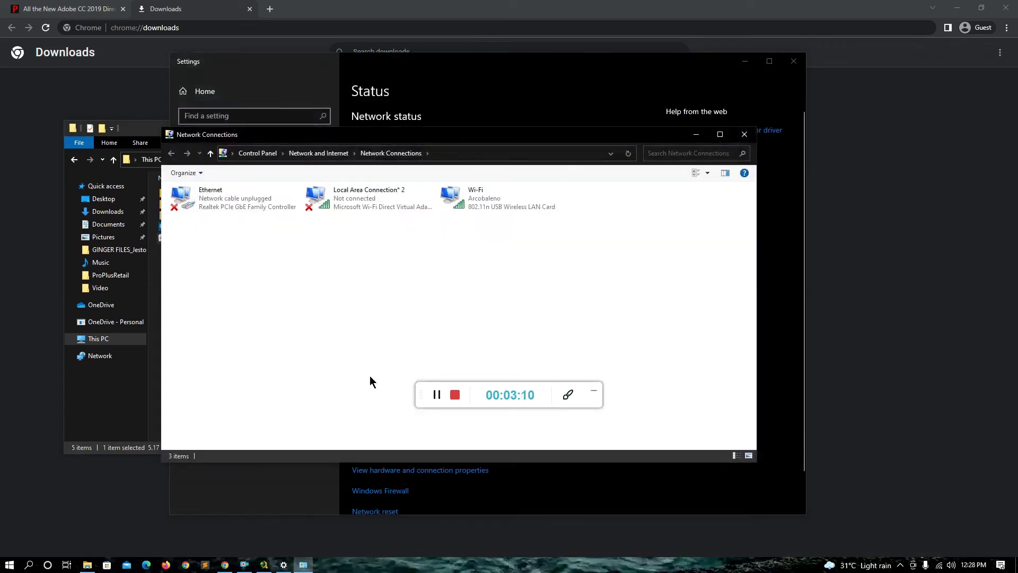
left_click(489, 205)
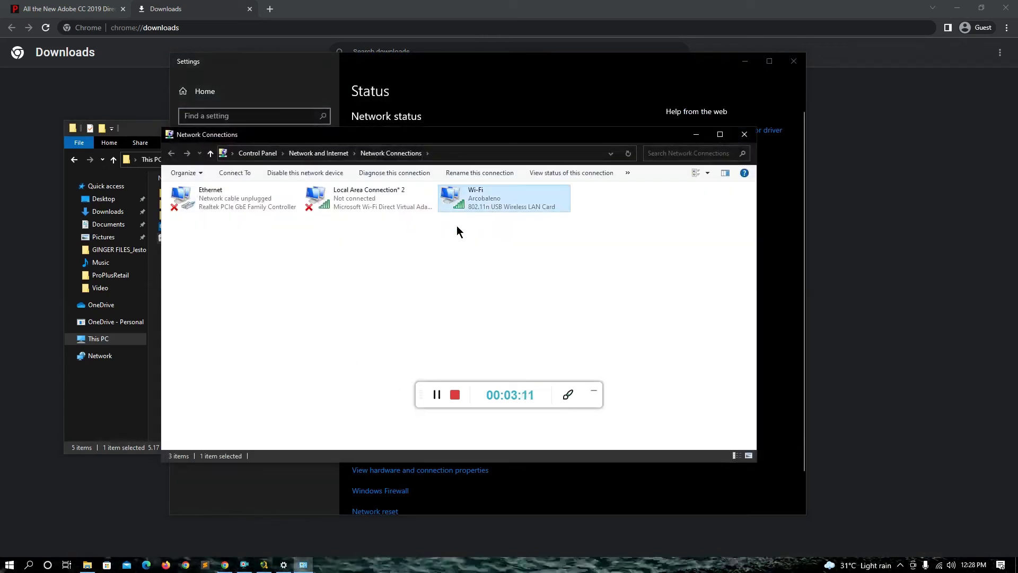
right_click(482, 199)
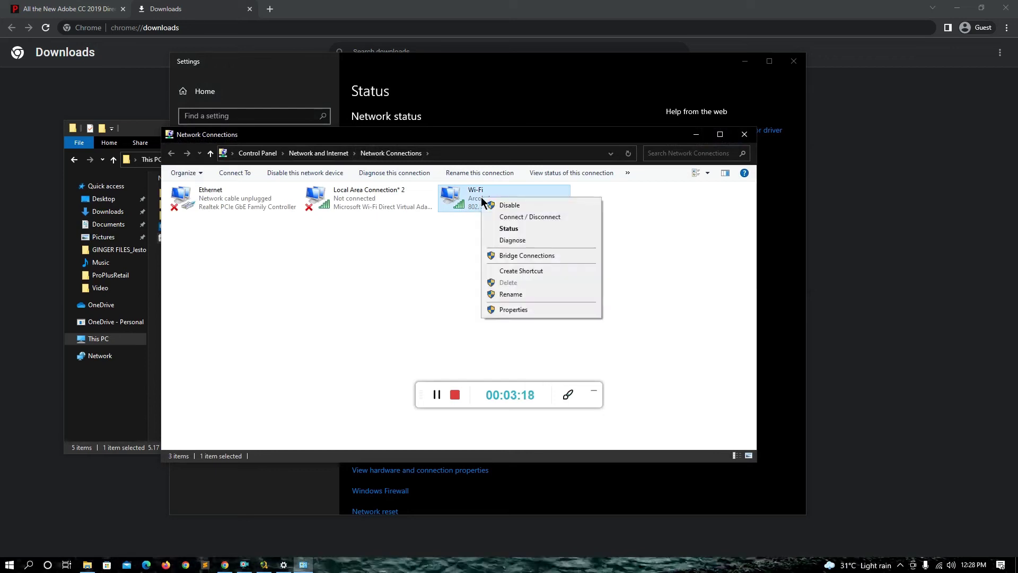
left_click(512, 207)
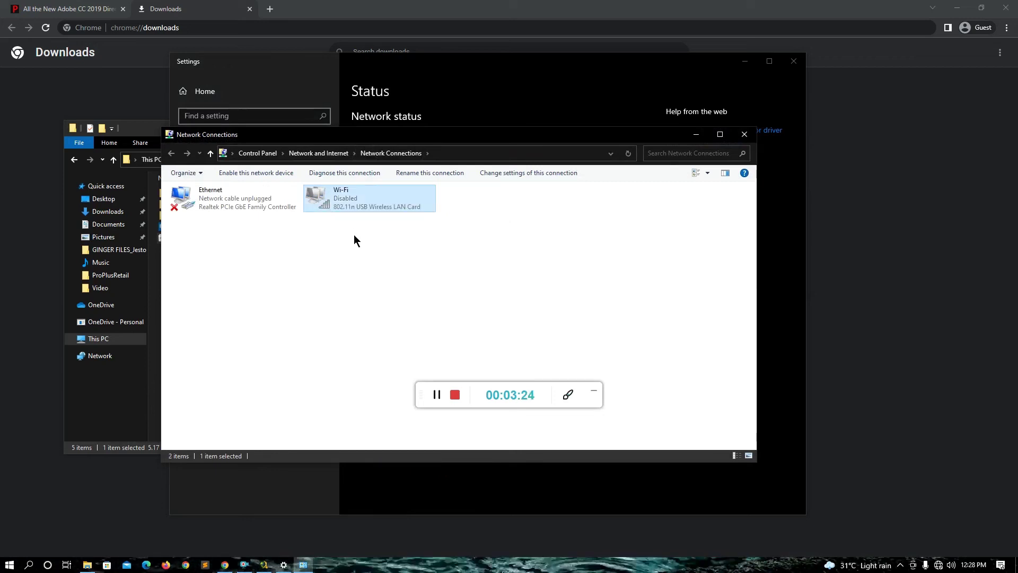
left_click(696, 134)
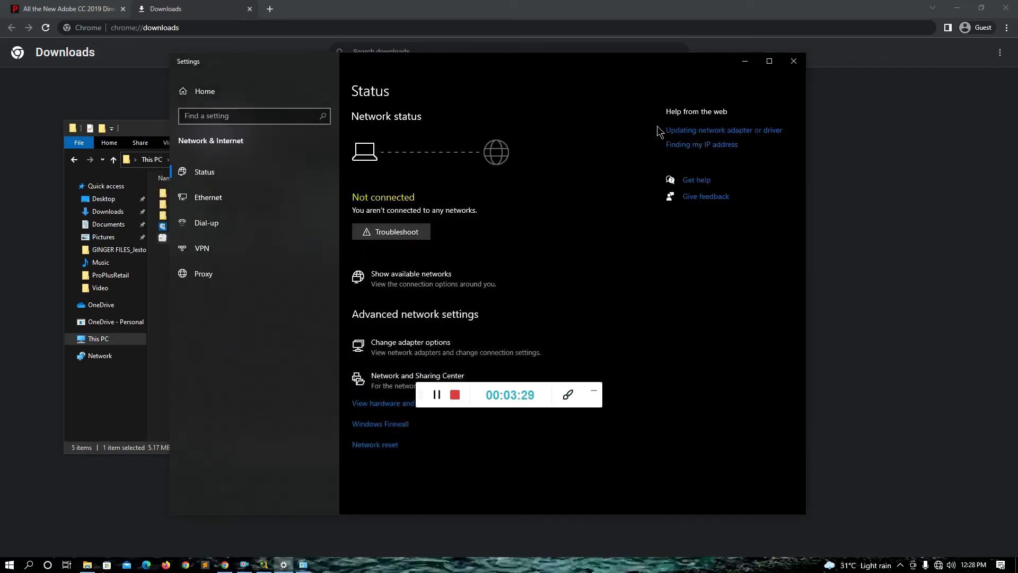
left_click(745, 61)
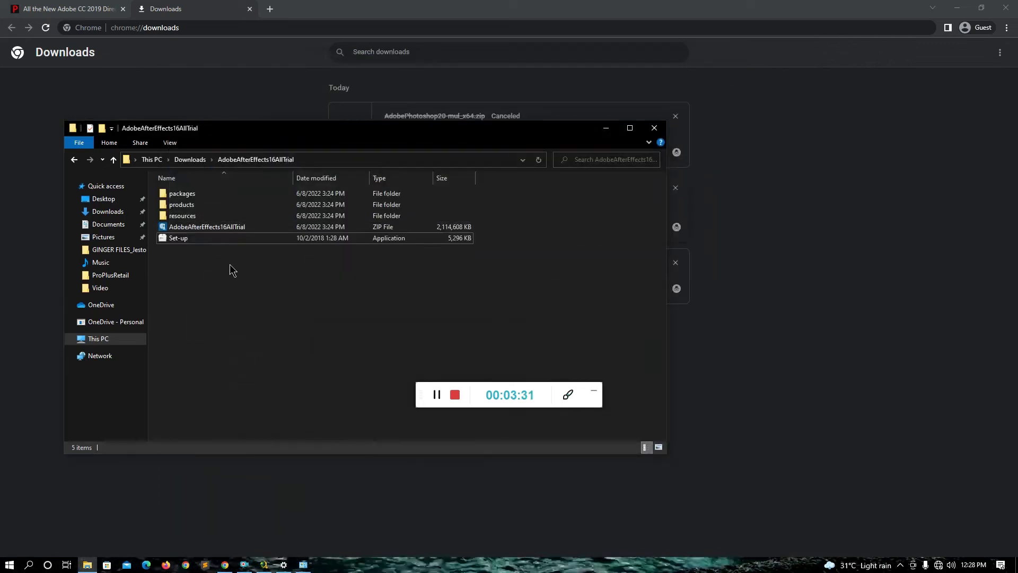
Install After Effects by running its Set-up application as administrator and switch to the After Effects CC 2019 window
double_click(186, 238)
right_click(189, 242)
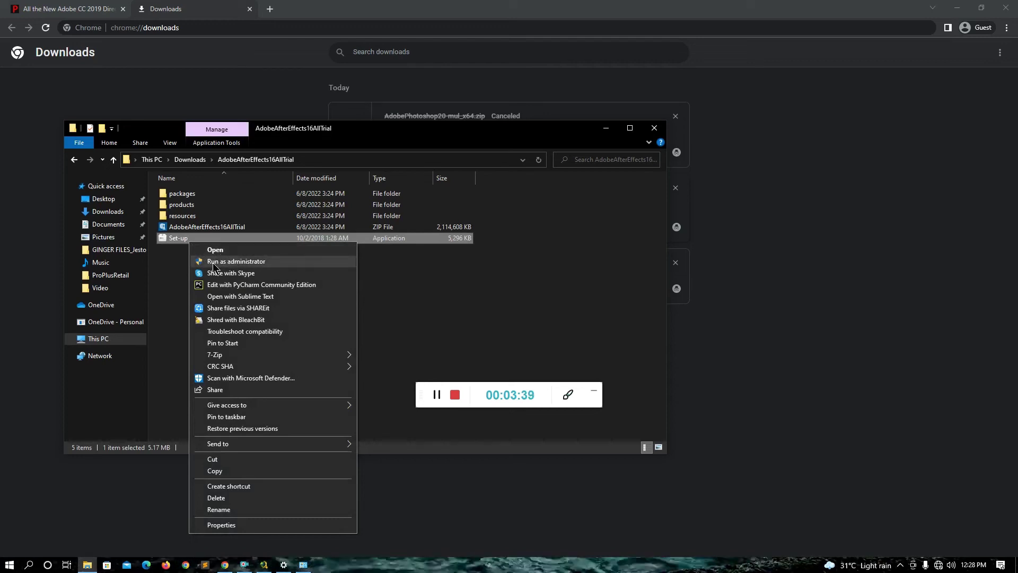
left_click(236, 264)
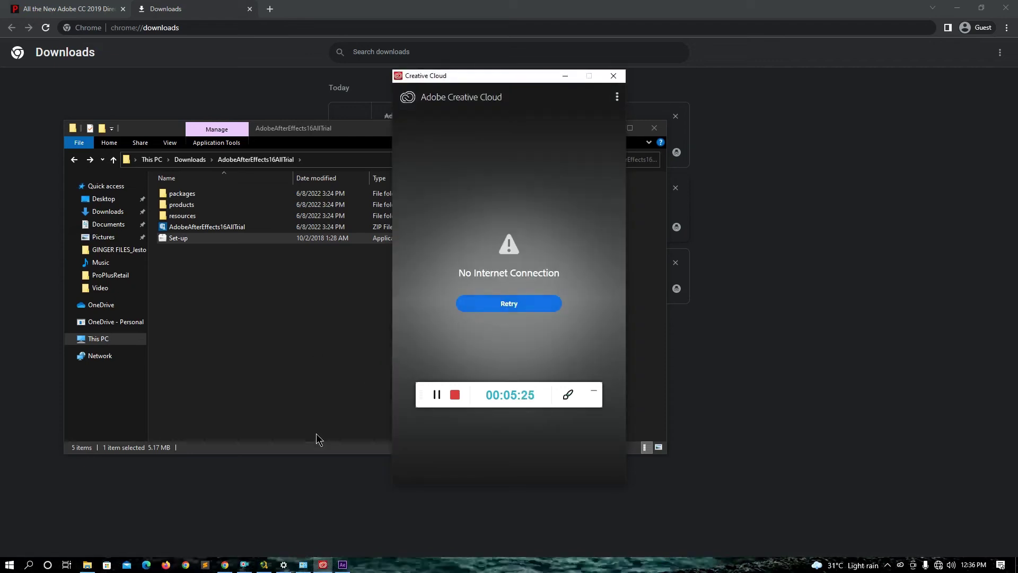
left_click(342, 565)
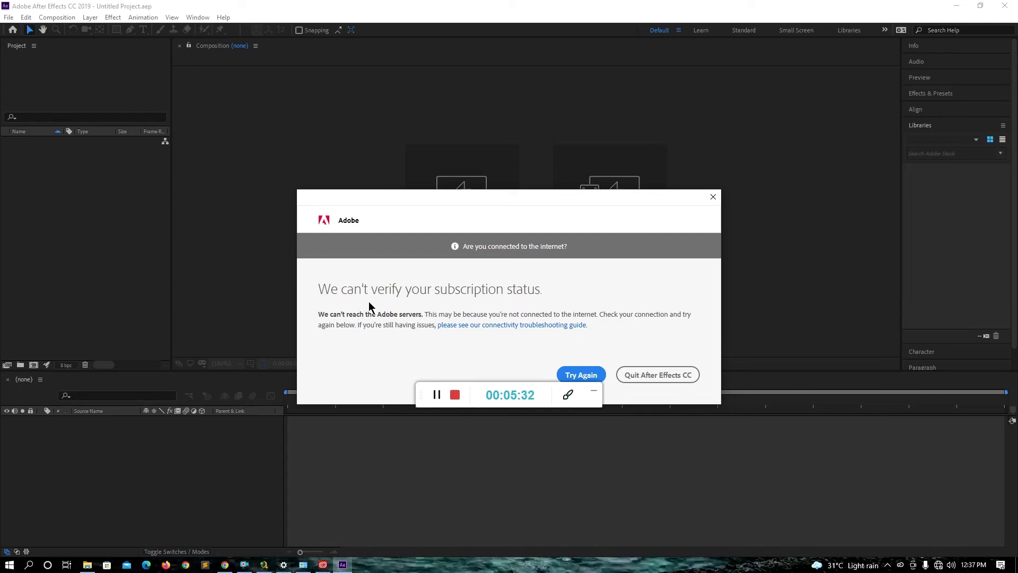
mouse_move(939, 570)
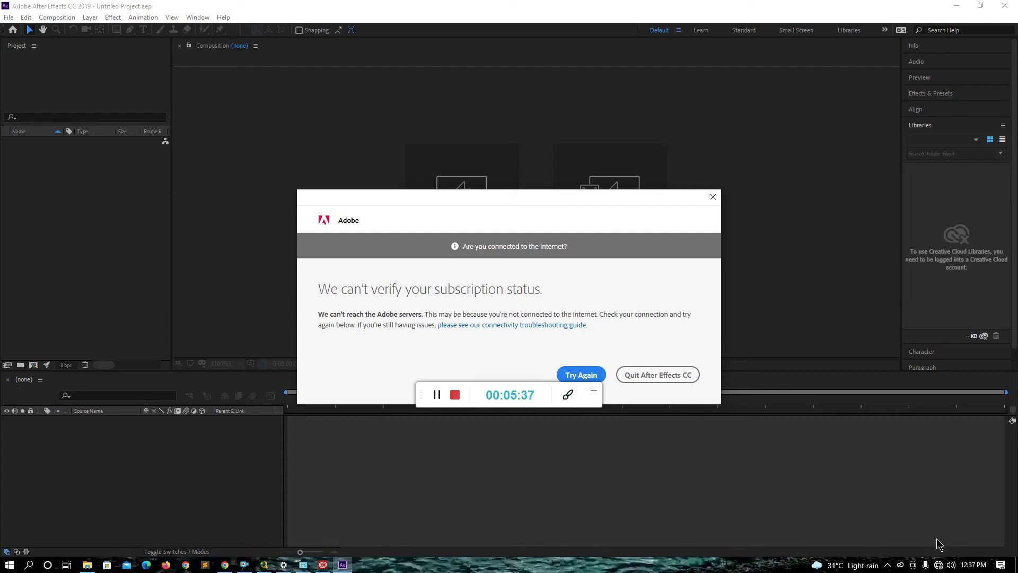
Open the AdobeMediaEncoder13AllTrial folder inside Downloads in File Explorer and select its Set-up application
left_click(89, 565)
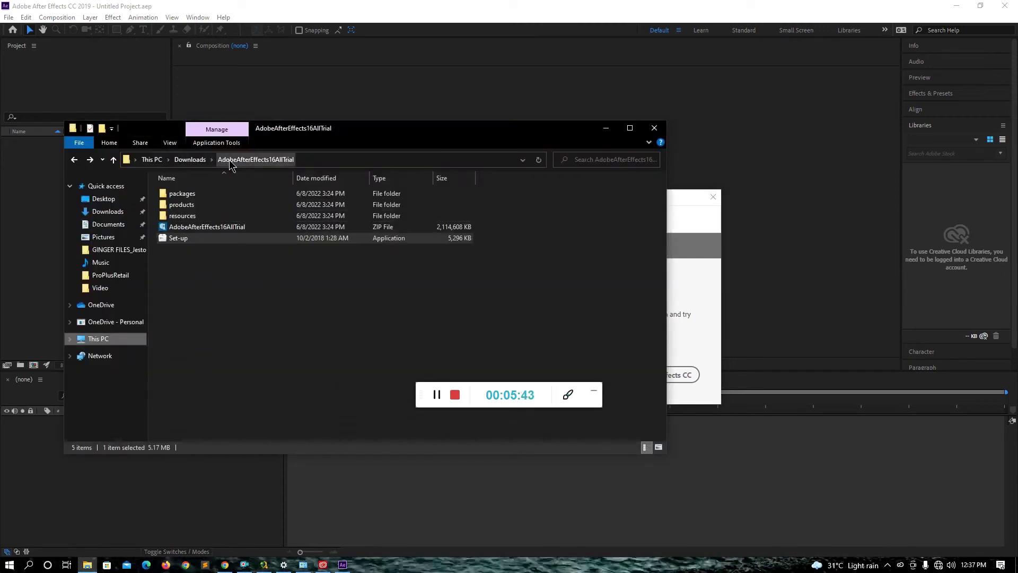
left_click(201, 273)
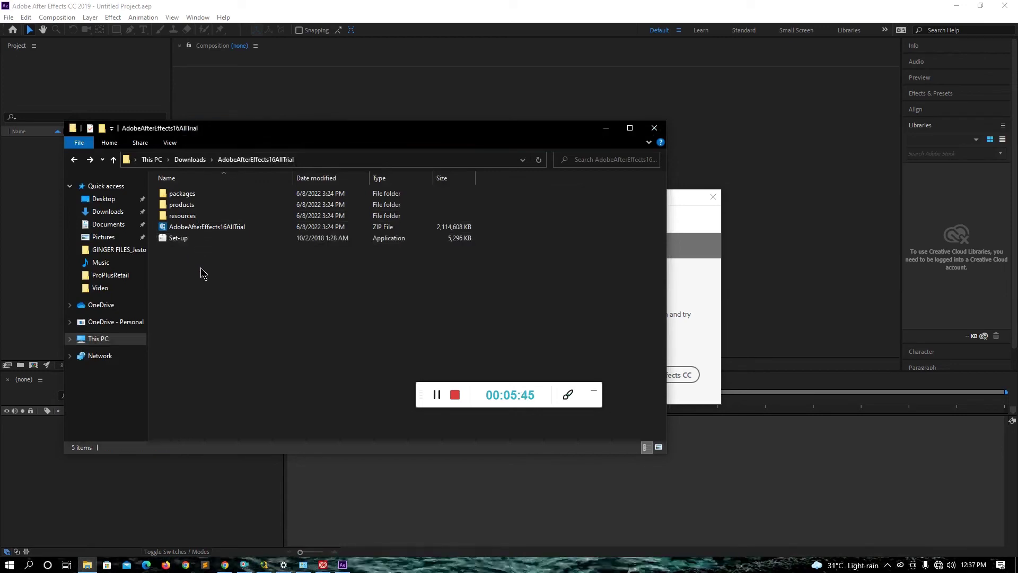
left_click(181, 241)
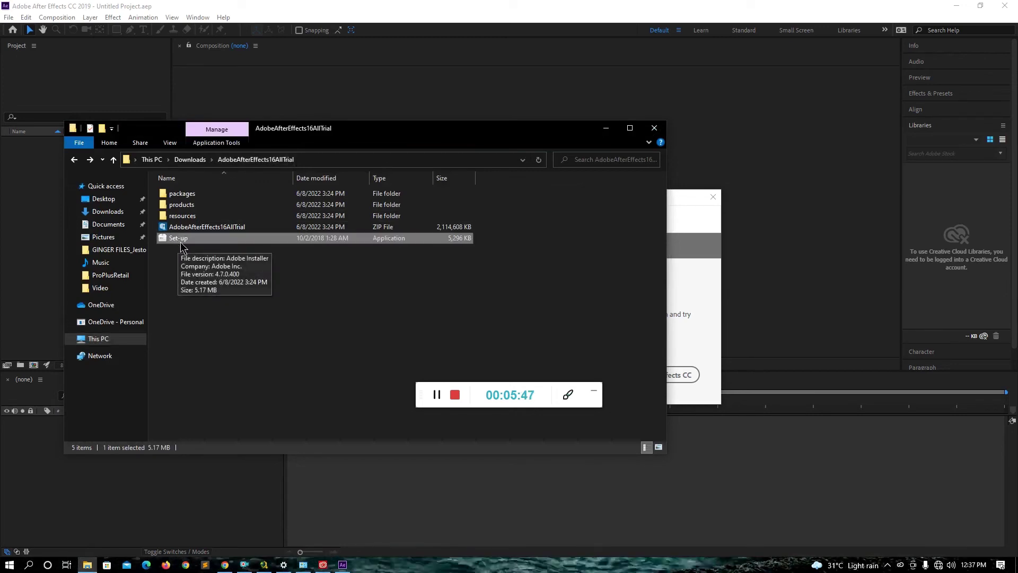
left_click(190, 160)
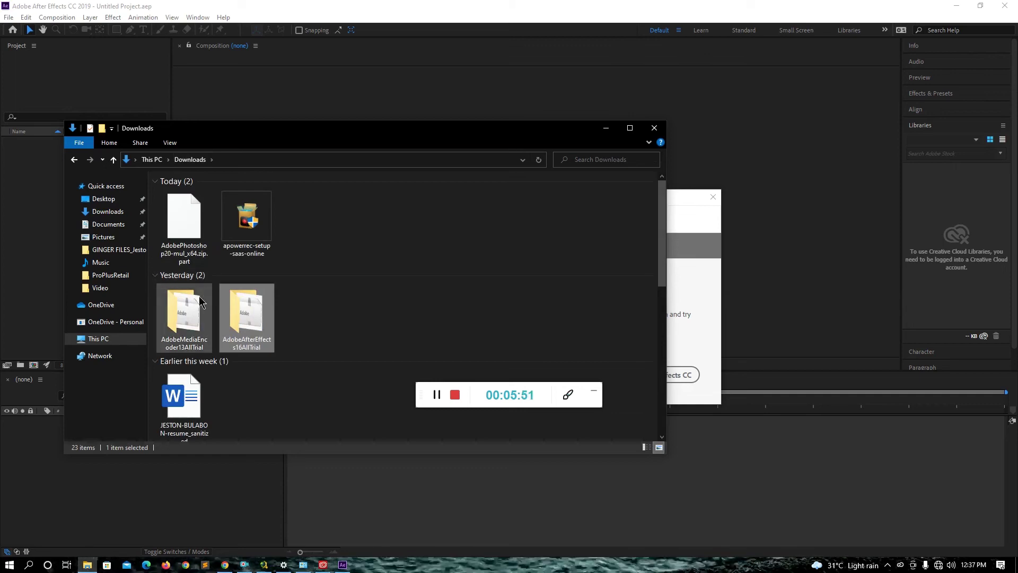
double_click(187, 347)
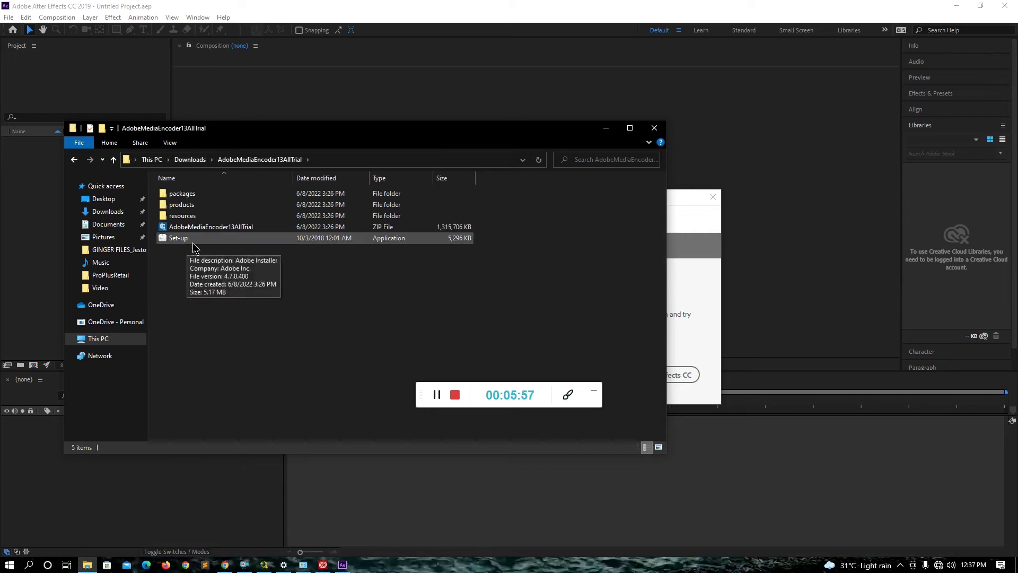
left_click(188, 240)
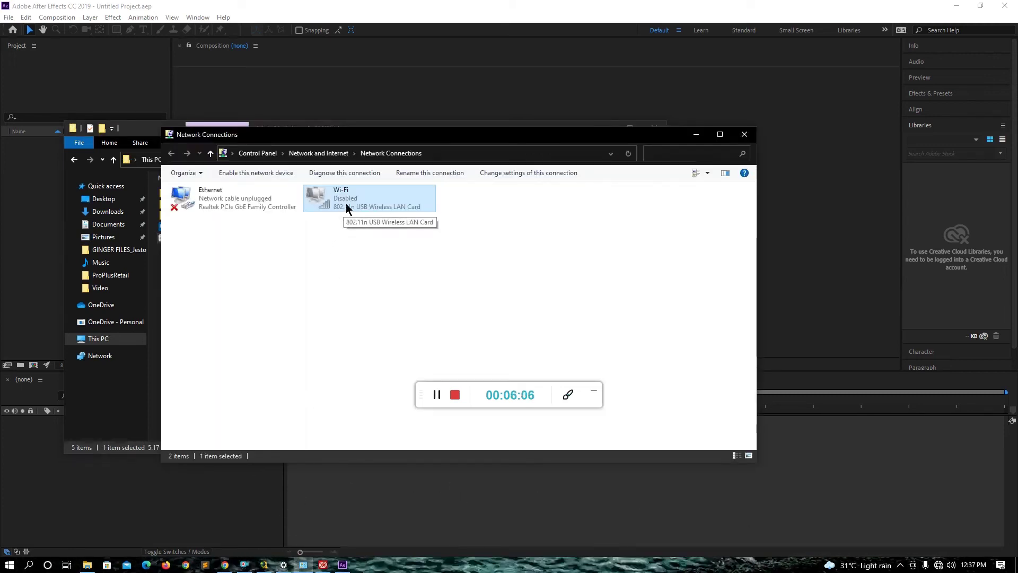
Enable the Wi-Fi adapter in Network Connections
left_click(347, 238)
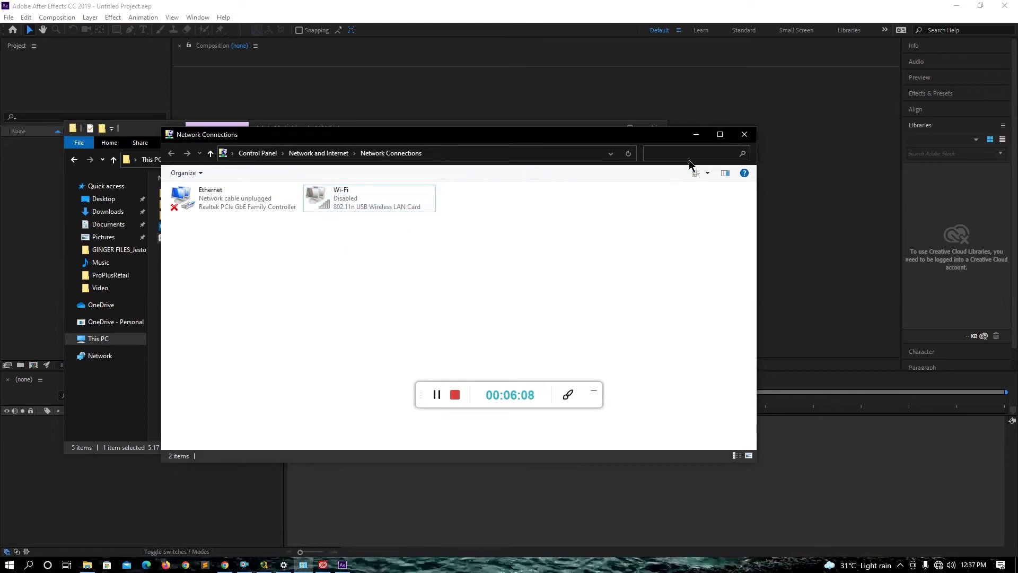
right_click(345, 202)
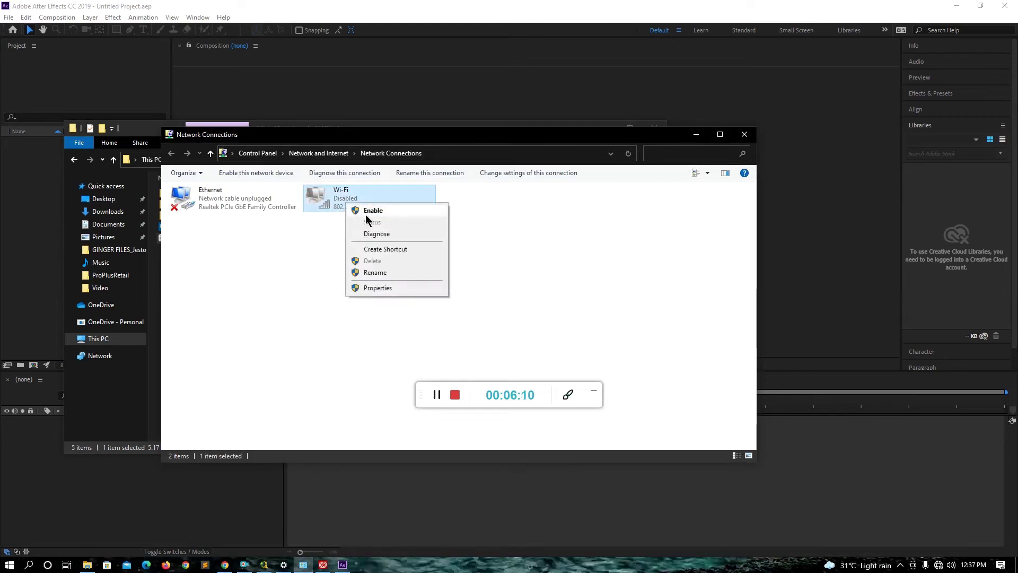
left_click(366, 212)
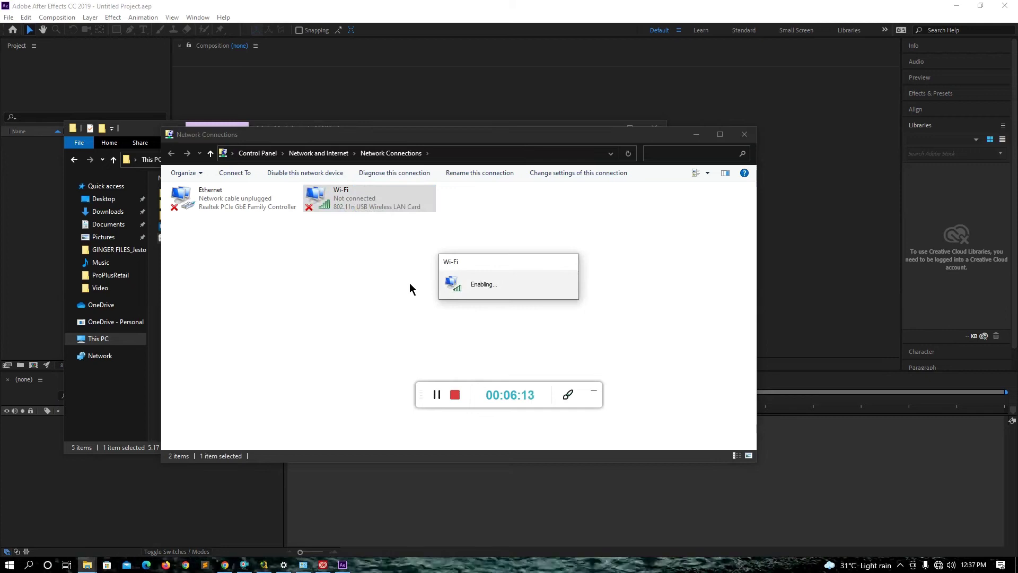
Try to run the Media Encoder Set-up application as administrator, close the Creative Cloud sign-in window and highlight the installer's message
left_click(289, 123)
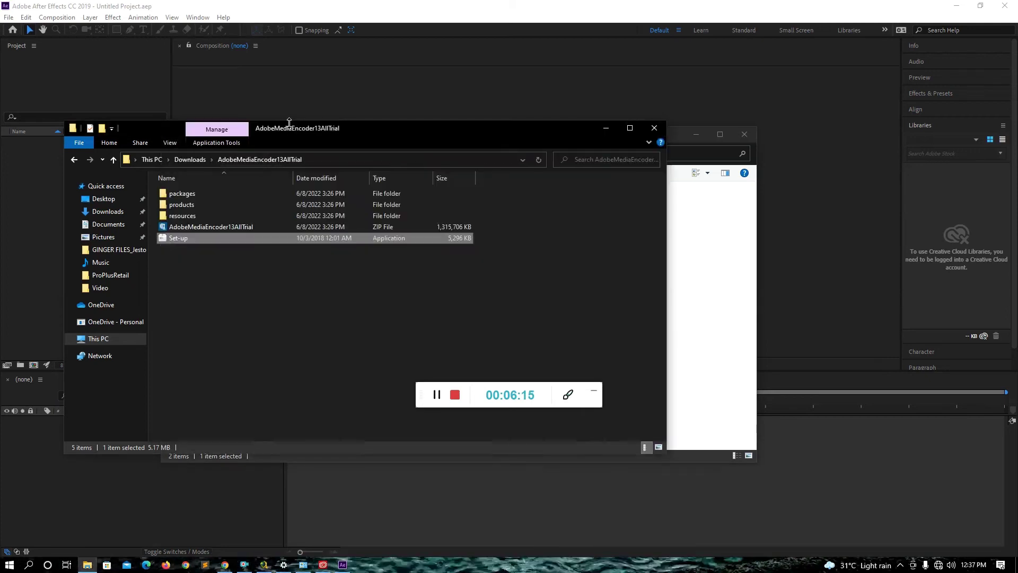
right_click(188, 239)
left_click(214, 258)
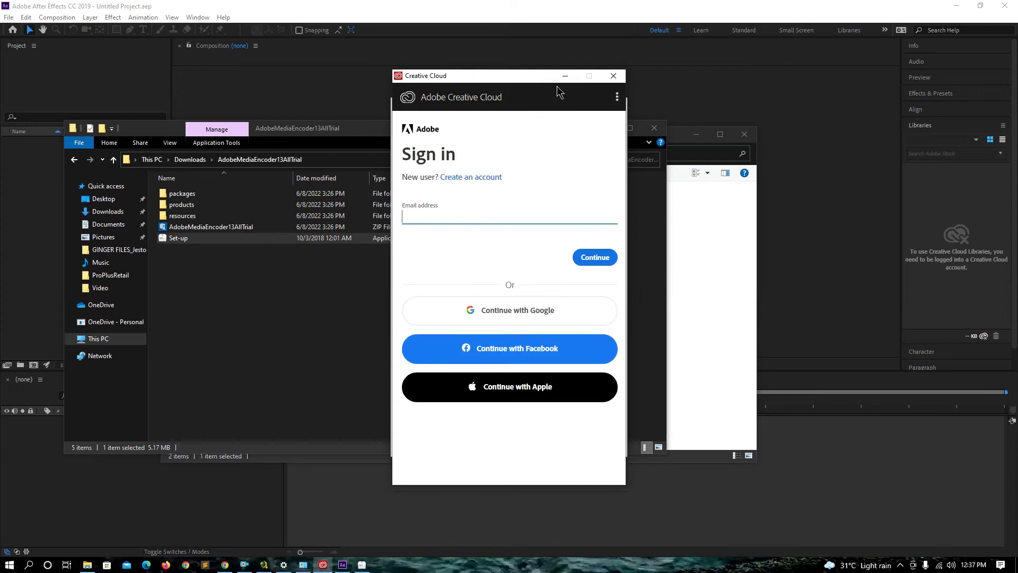
left_click(613, 76)
left_click_drag(432, 165, 515, 186)
left_click(478, 175)
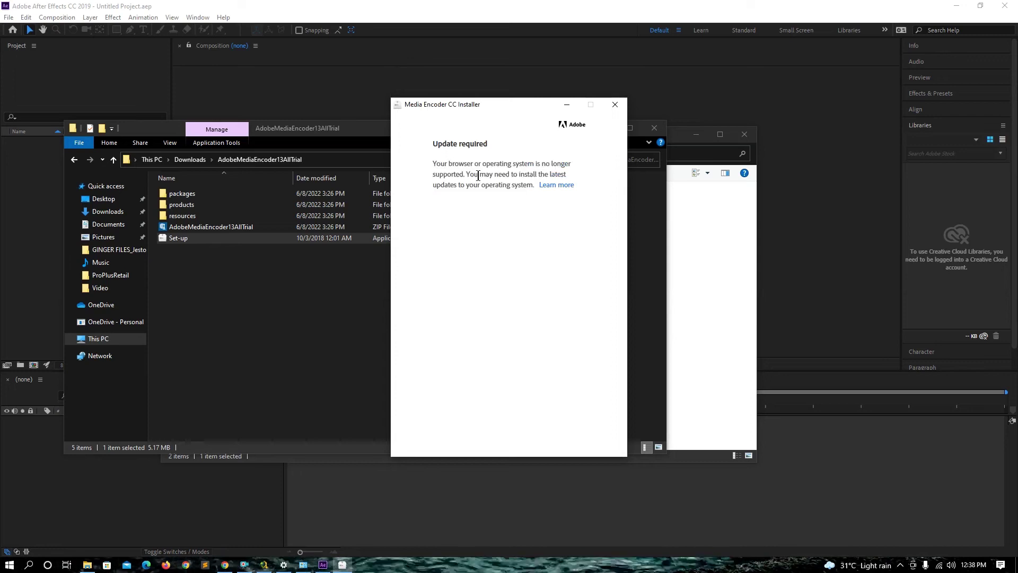
Disable the Wi-Fi adapter in Network Connections and put the network window away
left_click(303, 565)
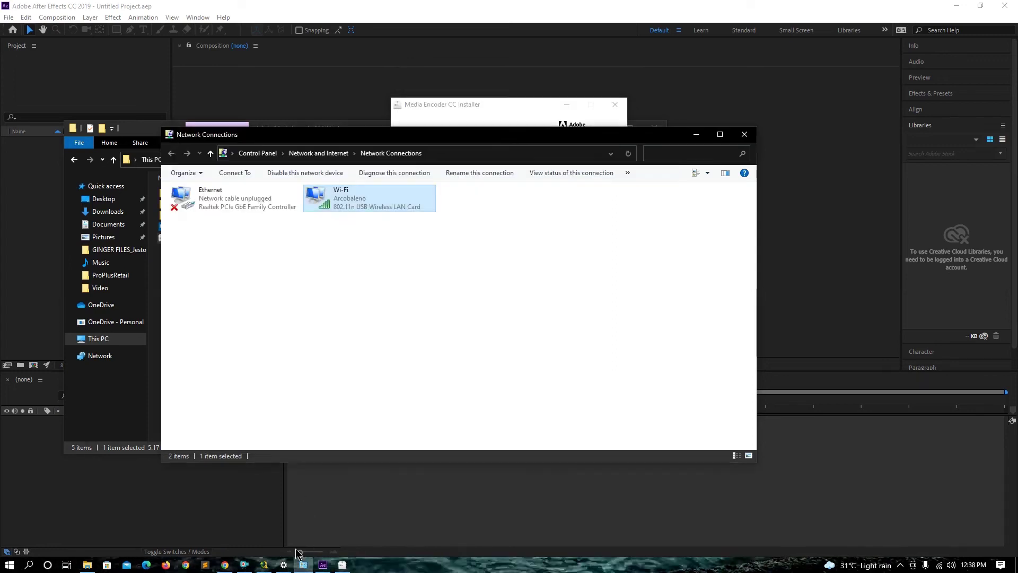
right_click(348, 199)
left_click(365, 207)
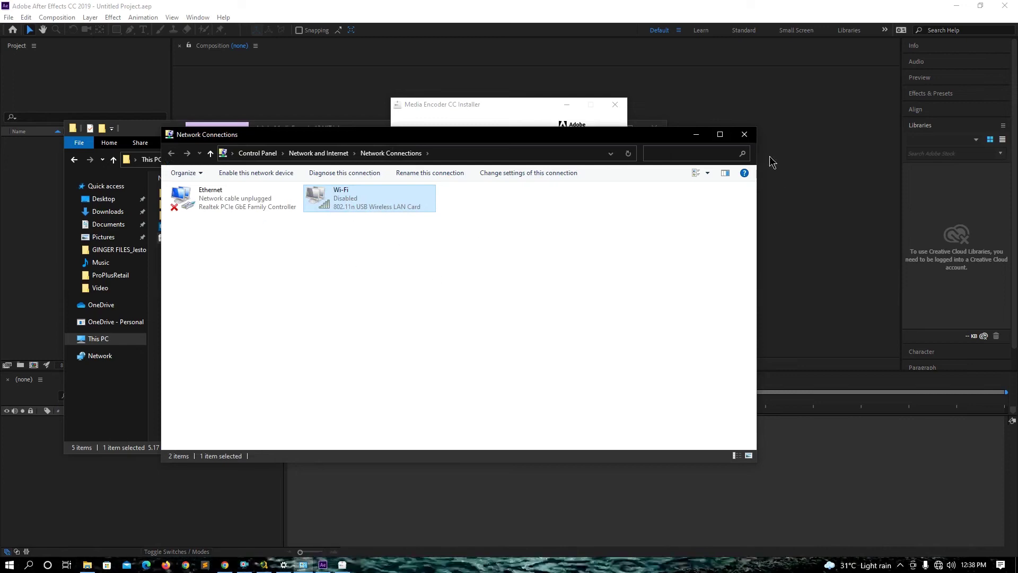
left_click(744, 135)
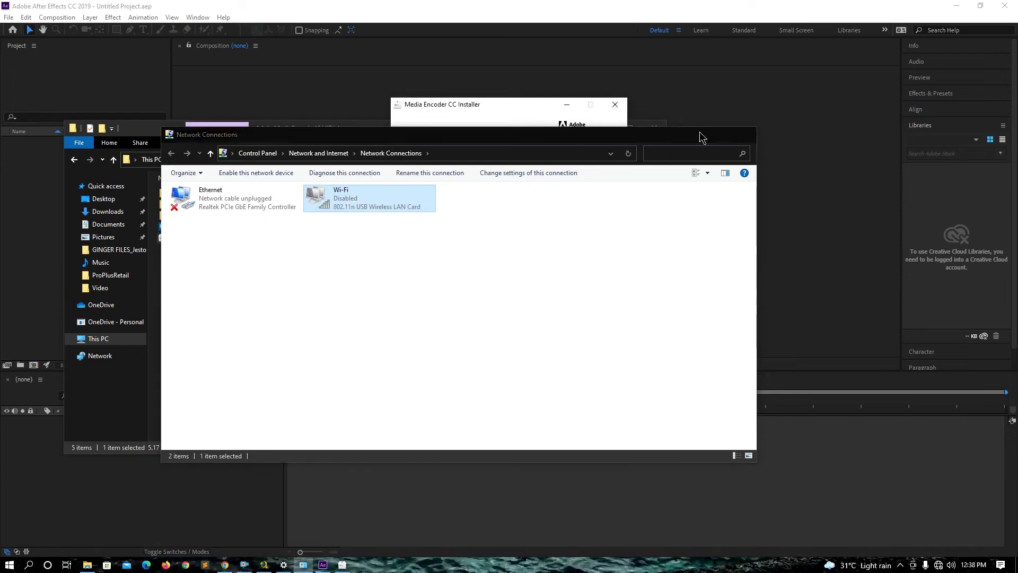
Quit the Media Encoder CC installer and the Creative Cloud process running in the background
left_click(614, 105)
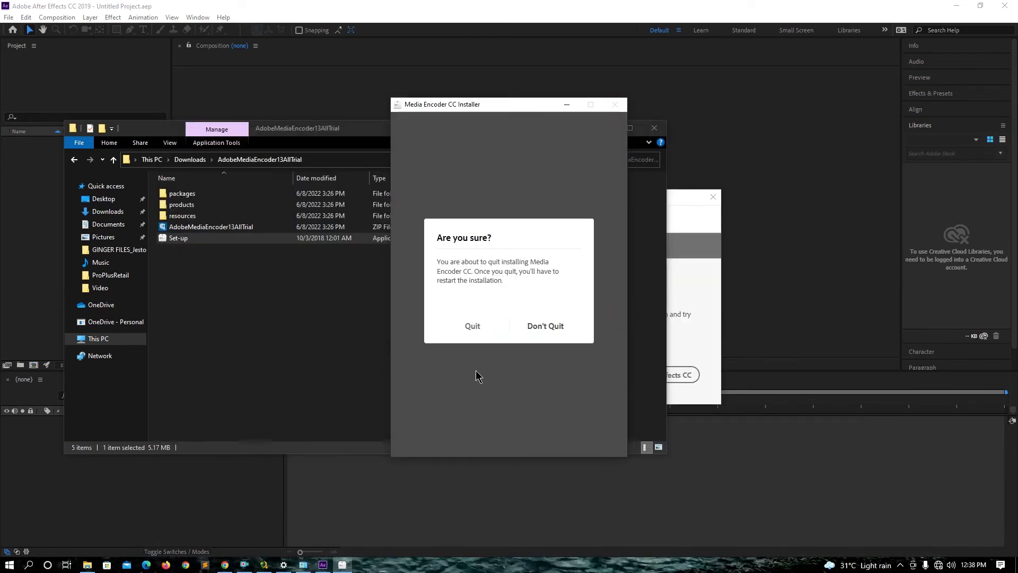
left_click(476, 333)
left_click(900, 564)
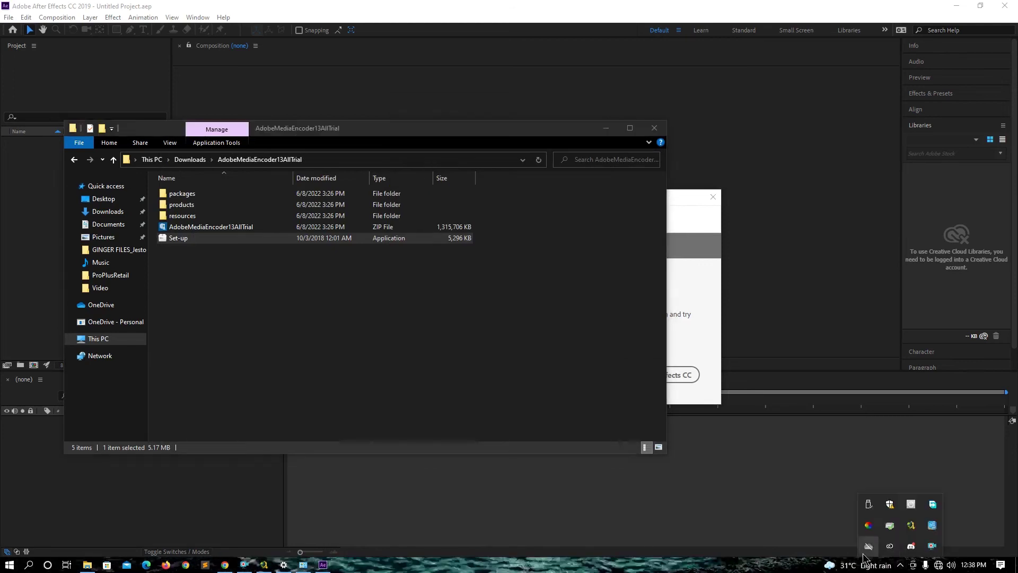
right_click(890, 546)
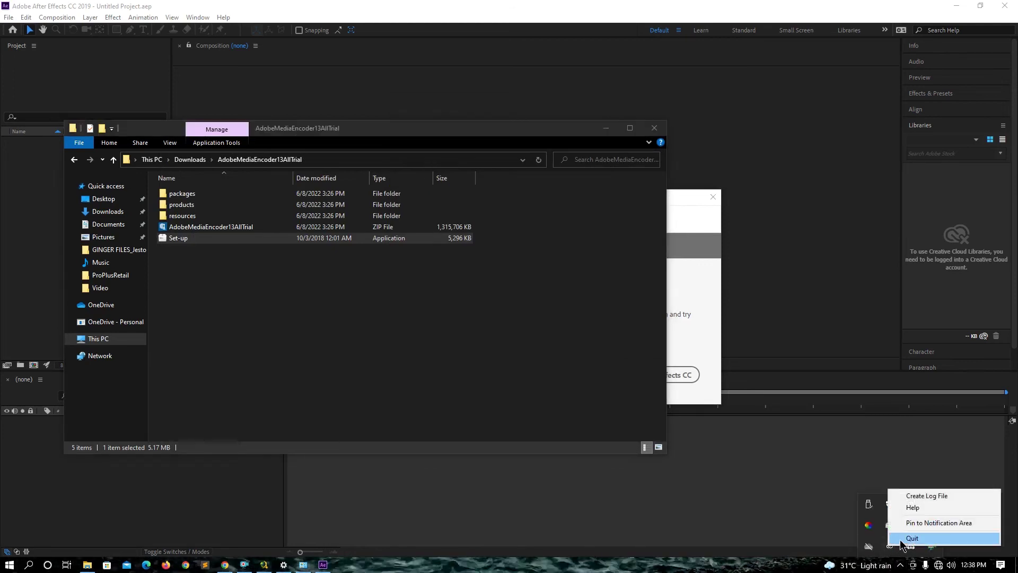
left_click(907, 539)
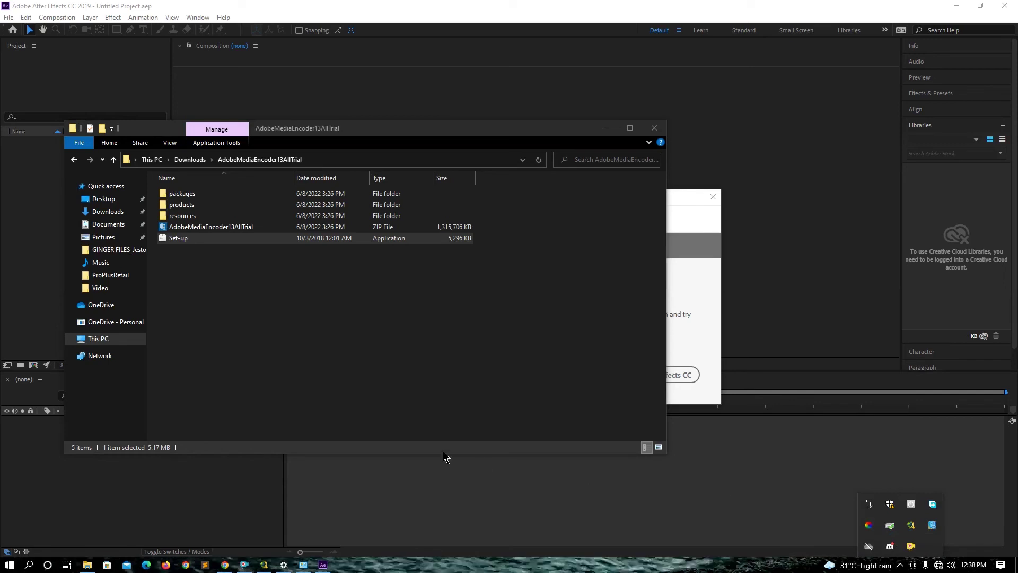
Run the Media Encoder Set-up application as administrator and minimize the File Explorer window
left_click(374, 353)
left_click(175, 240)
right_click(175, 240)
left_click(217, 264)
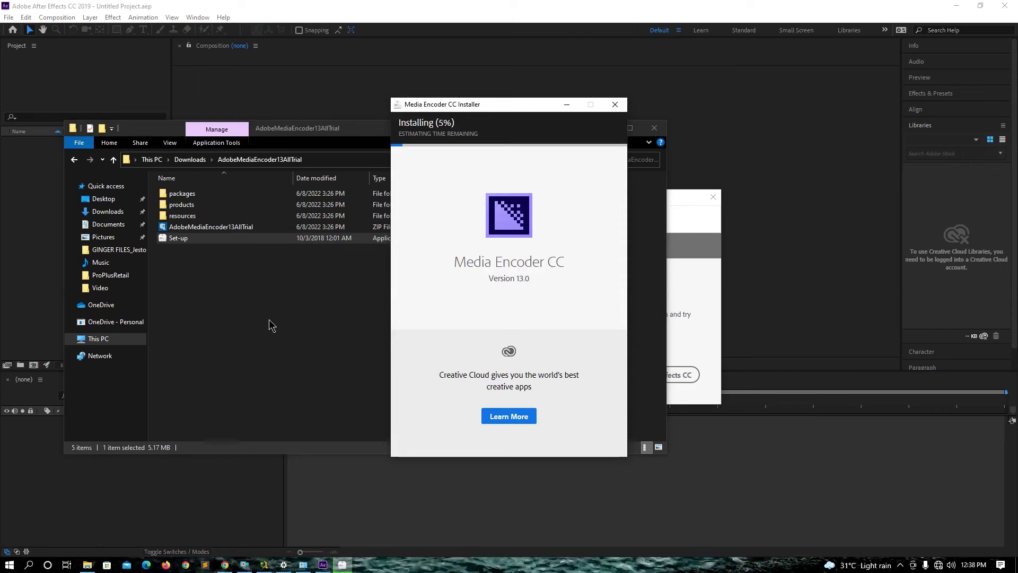
left_click(180, 239)
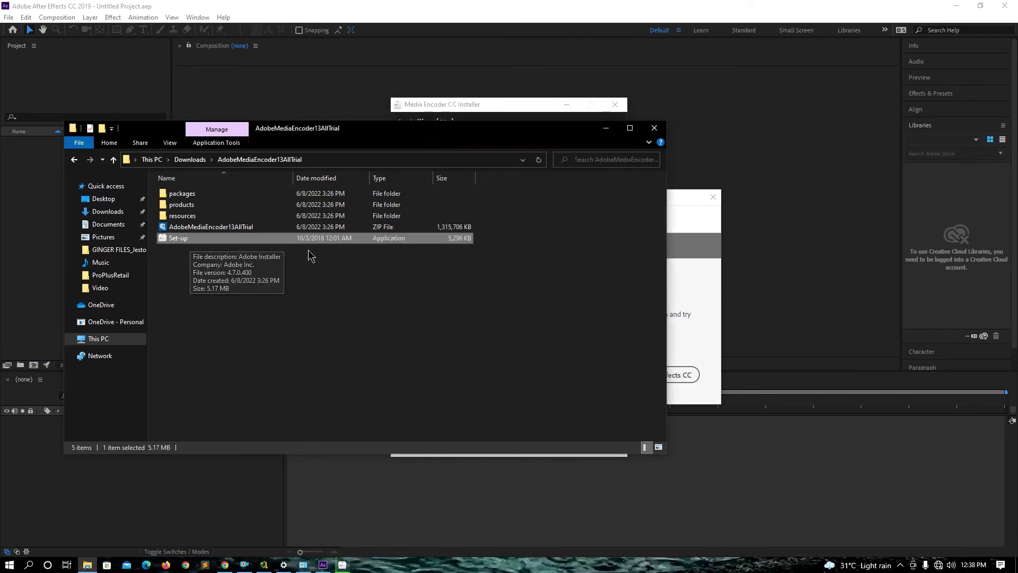
left_click(606, 129)
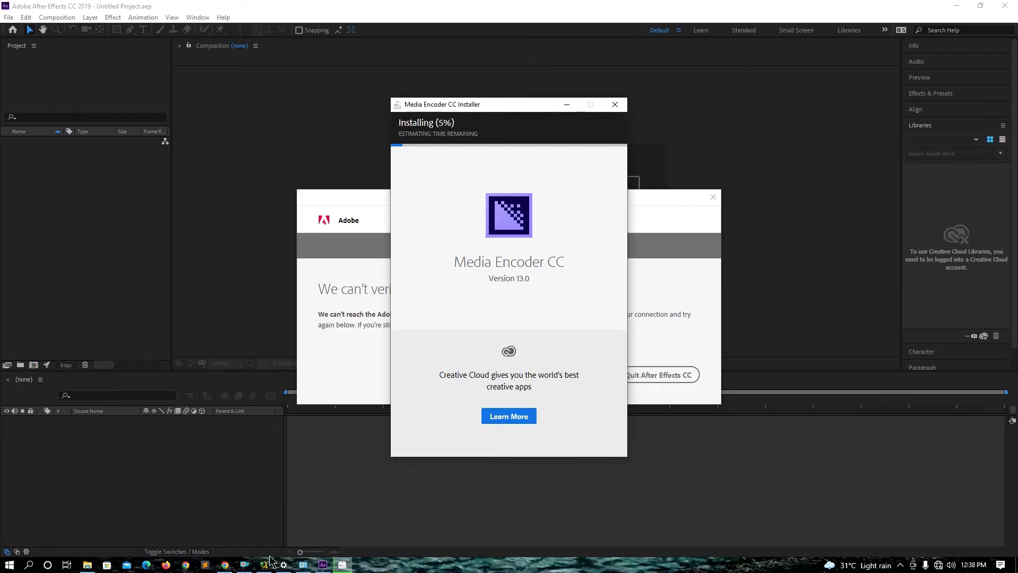
Check the network status in Windows Settings, minimize it and shift the Media Encoder installer window slightly
left_click(283, 565)
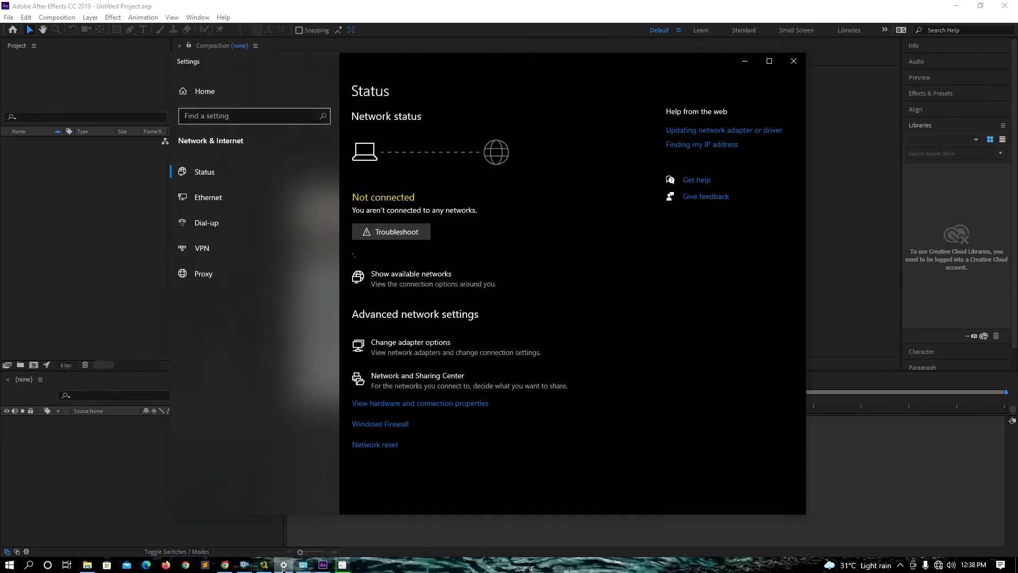
left_click(740, 66)
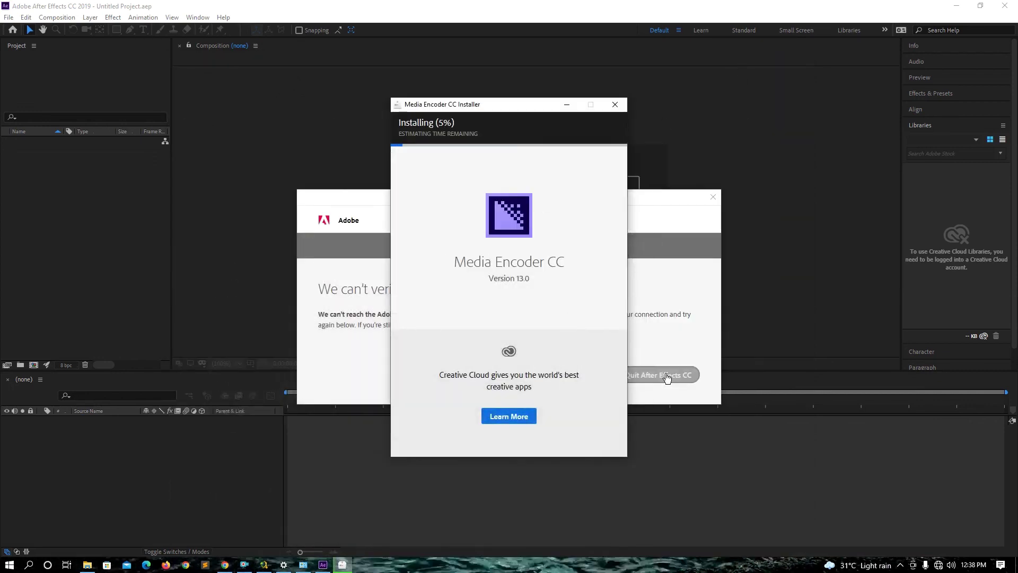
left_click_drag(464, 105, 456, 108)
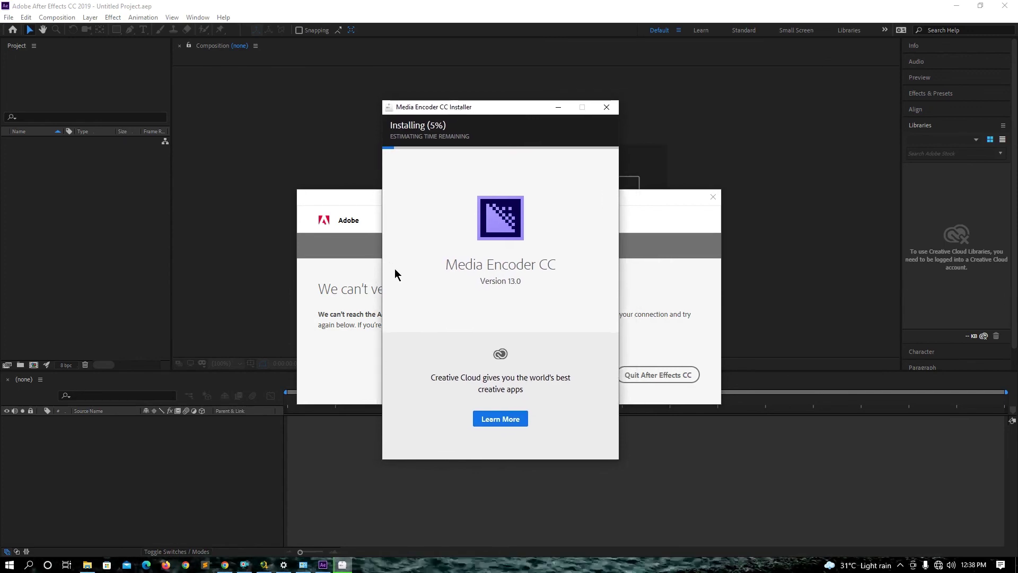